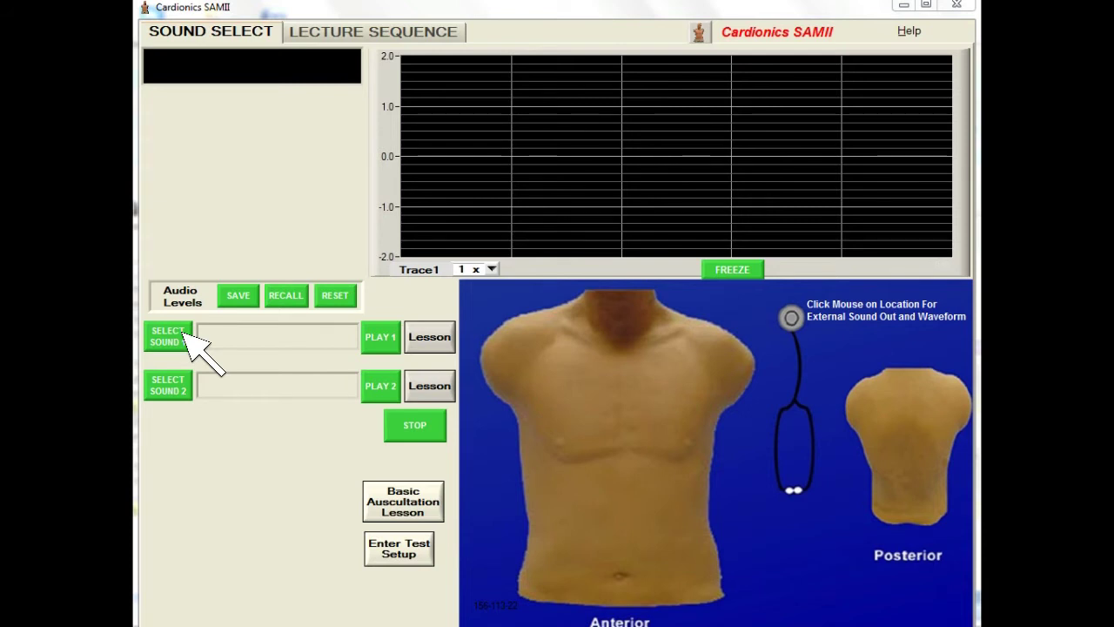
# Step: Load Mitral Valve Prolapse from the Sounds Directory into the Sound 1 slot
pyautogui.click(185, 335)
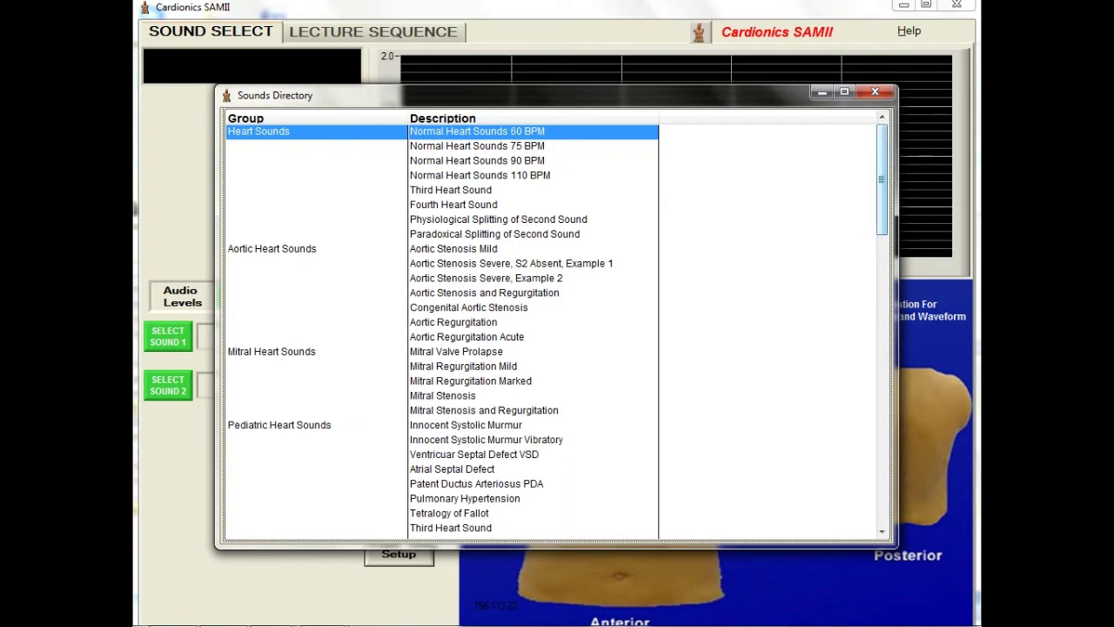
pyautogui.moveTo(882, 180); pyautogui.dragTo(882, 307)
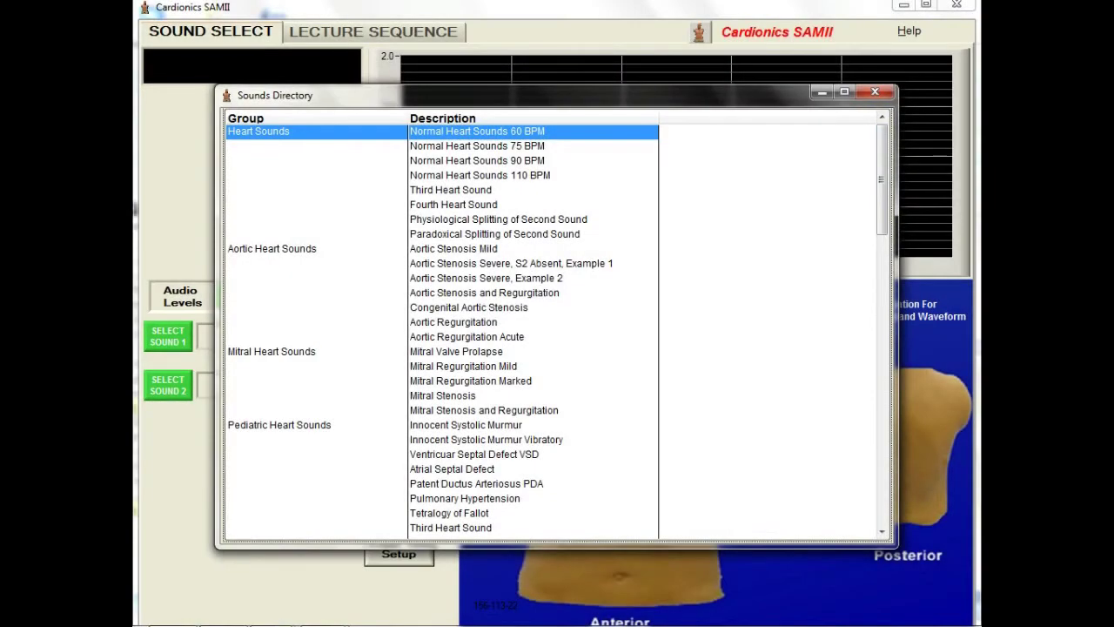
pyautogui.doubleClick(456, 351)
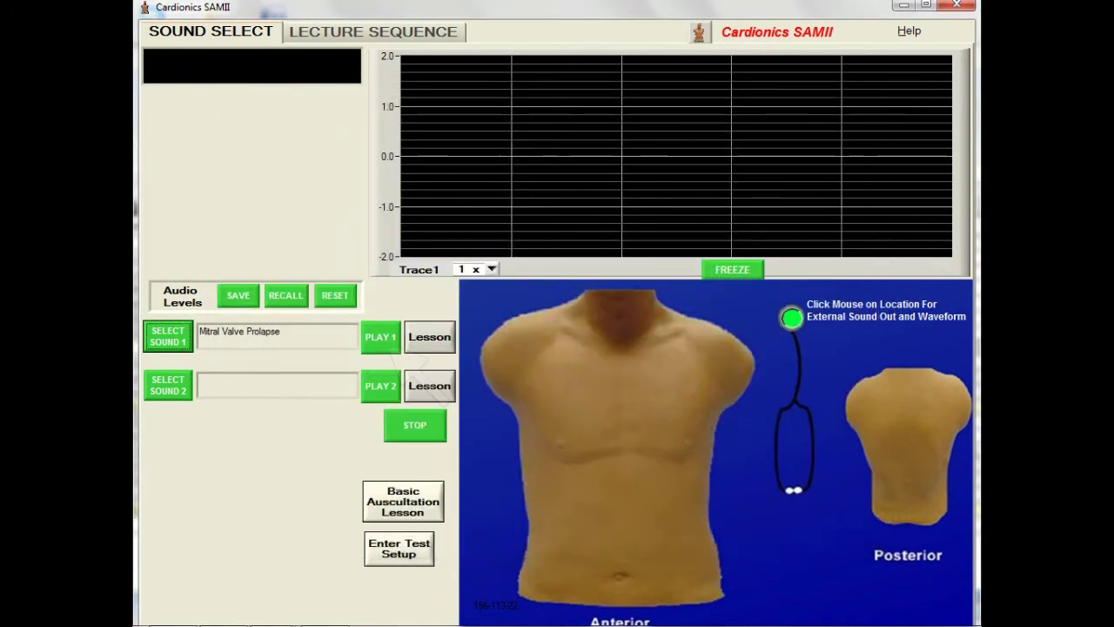
# Step: Play Mitral Valve Prolapse and turn the aortic area volume down
pyautogui.click(388, 340)
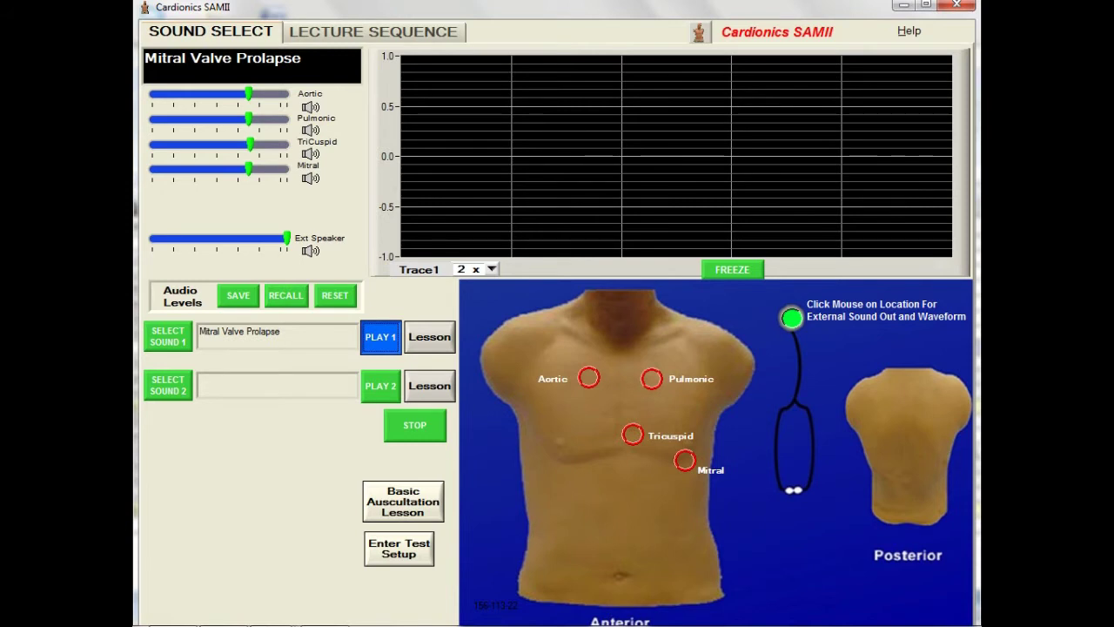
pyautogui.moveTo(249, 94); pyautogui.dragTo(204, 93)
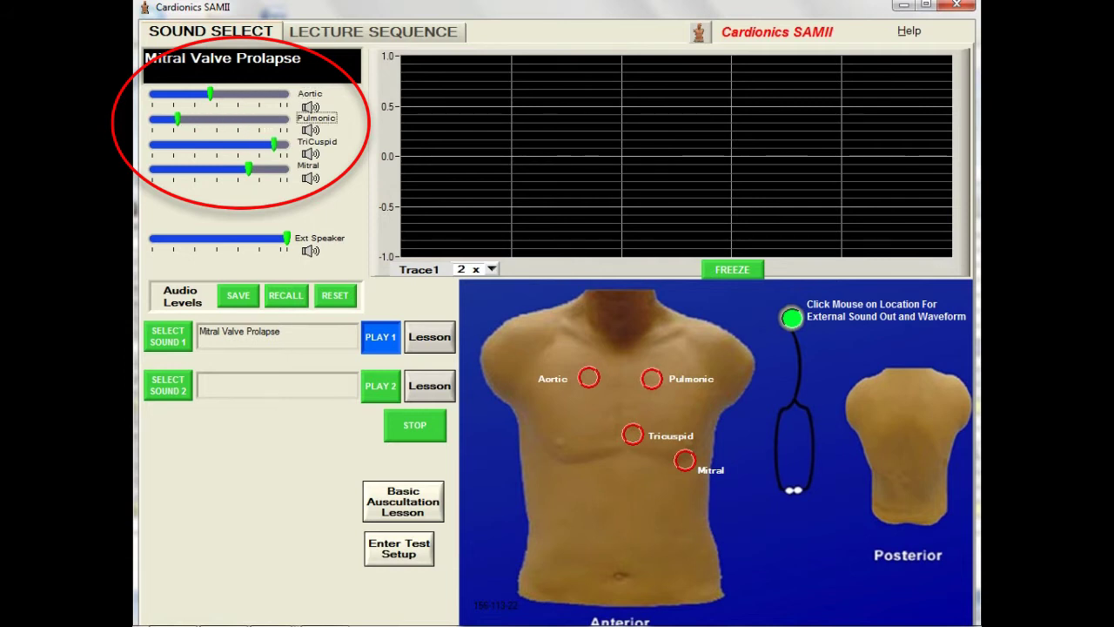
# Step: Lower the mitral area volume and toggle its speaker icon
pyautogui.press('Tab')
pyautogui.press('Left')
pyautogui.press('Left')
pyautogui.press('Left')
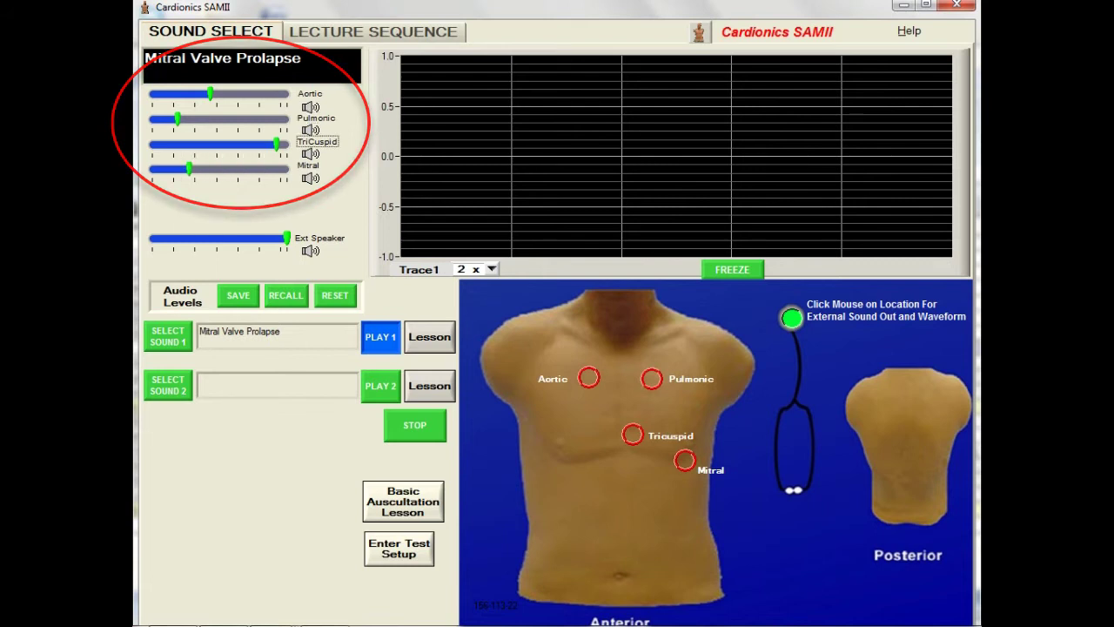
pyautogui.click(310, 179)
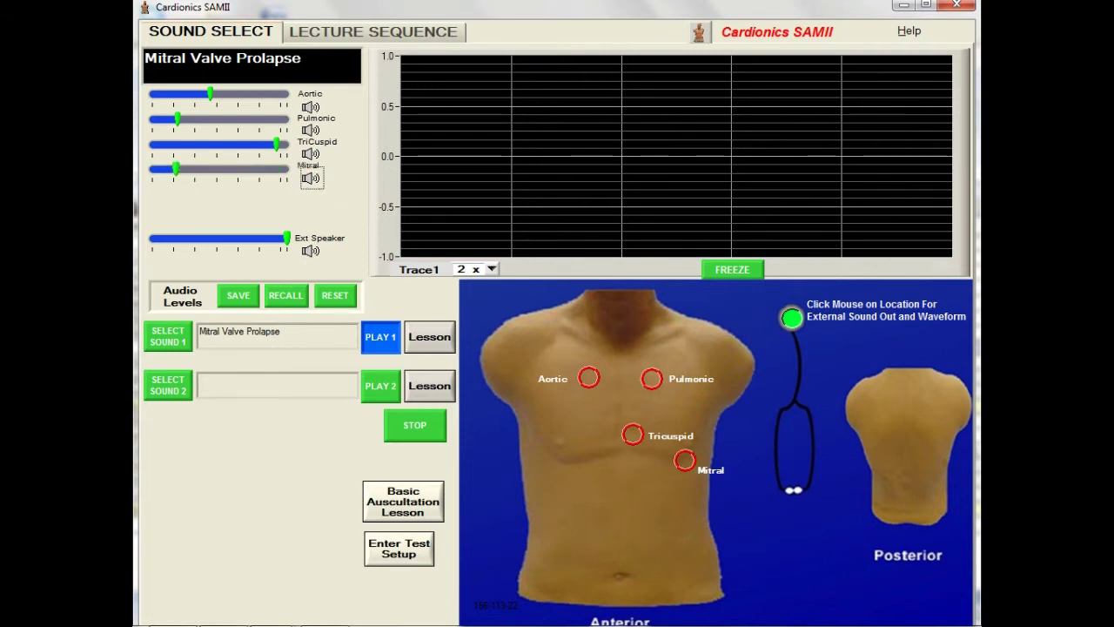
# Step: Save the current audio levels, reset to defaults, then recall the saved levels
pyautogui.click(237, 295)
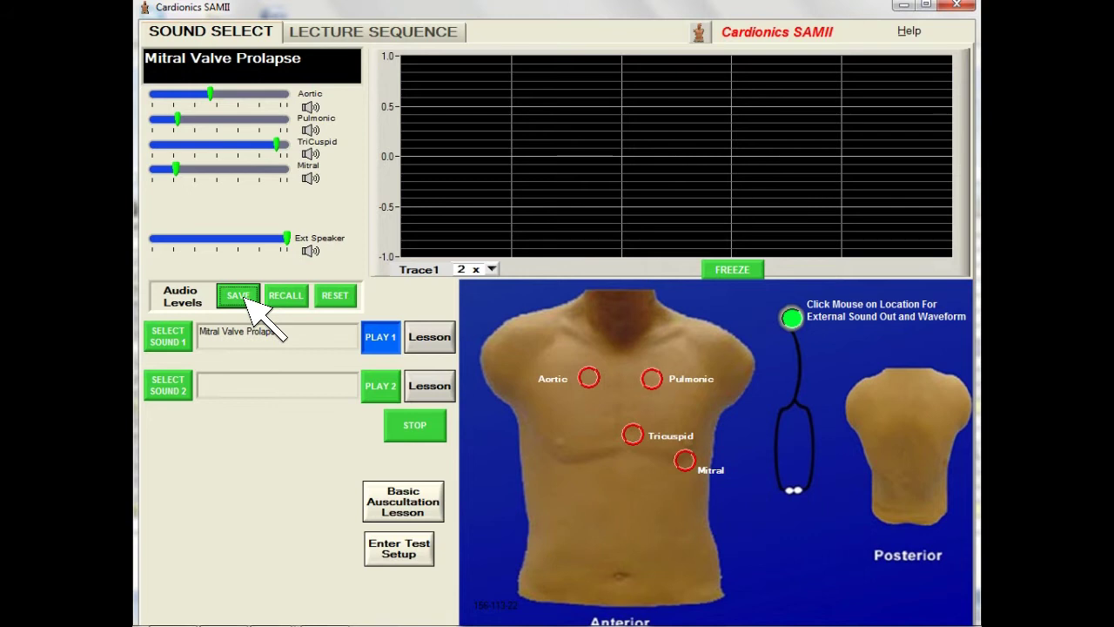
pyautogui.click(344, 297)
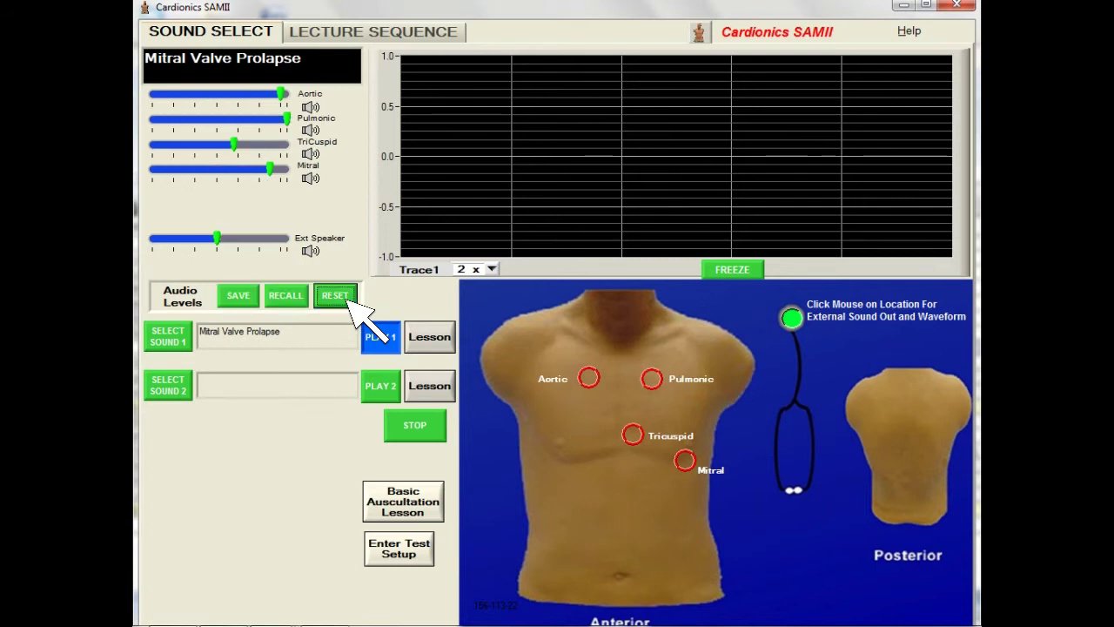
pyautogui.click(287, 296)
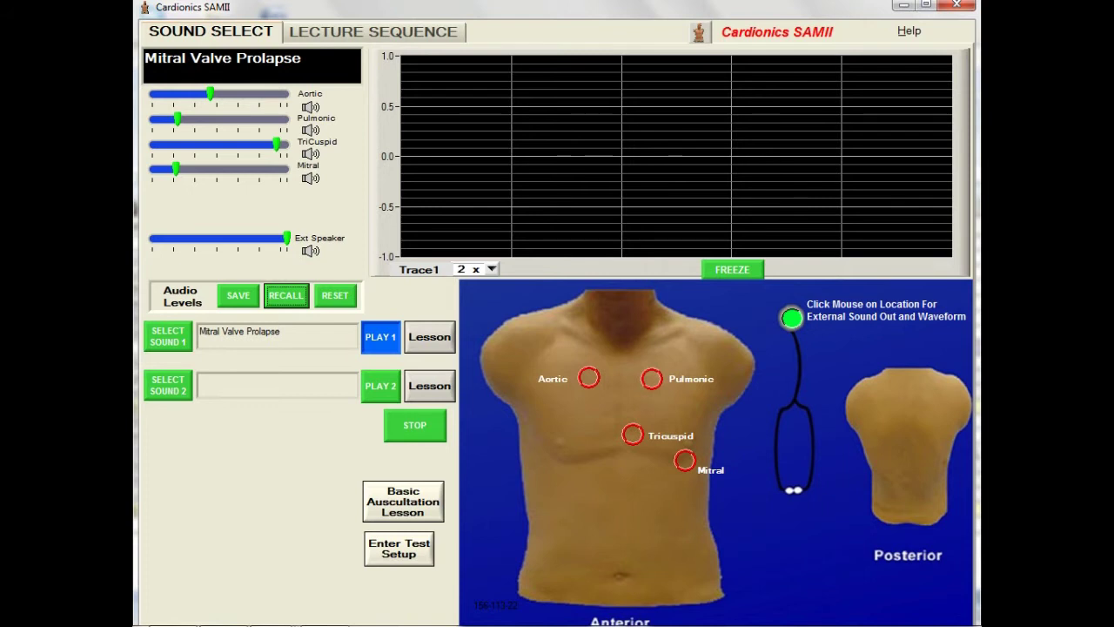
# Step: Listen at the aortic, pulmonic, tricuspid and mitral areas in turn, ending at mitral
pyautogui.click(589, 376)
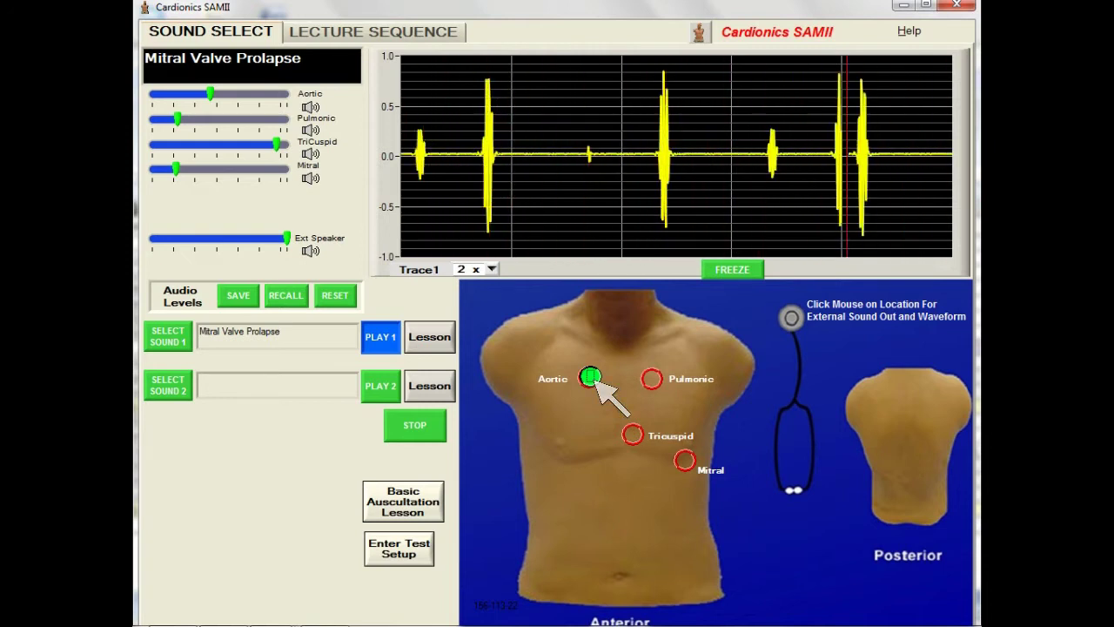
pyautogui.click(658, 380)
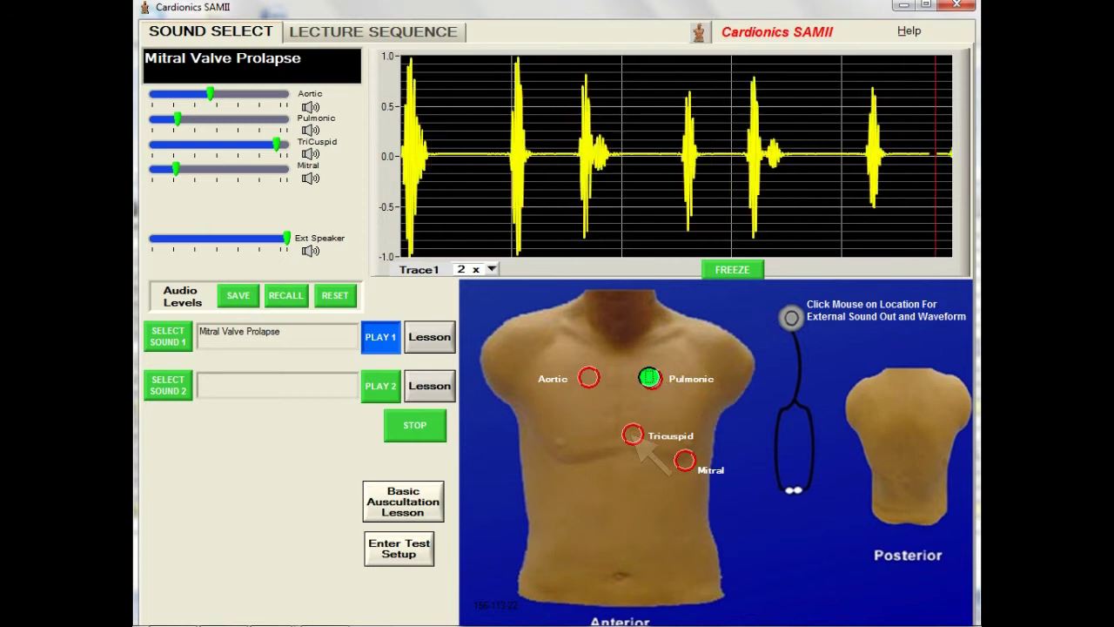
pyautogui.click(633, 435)
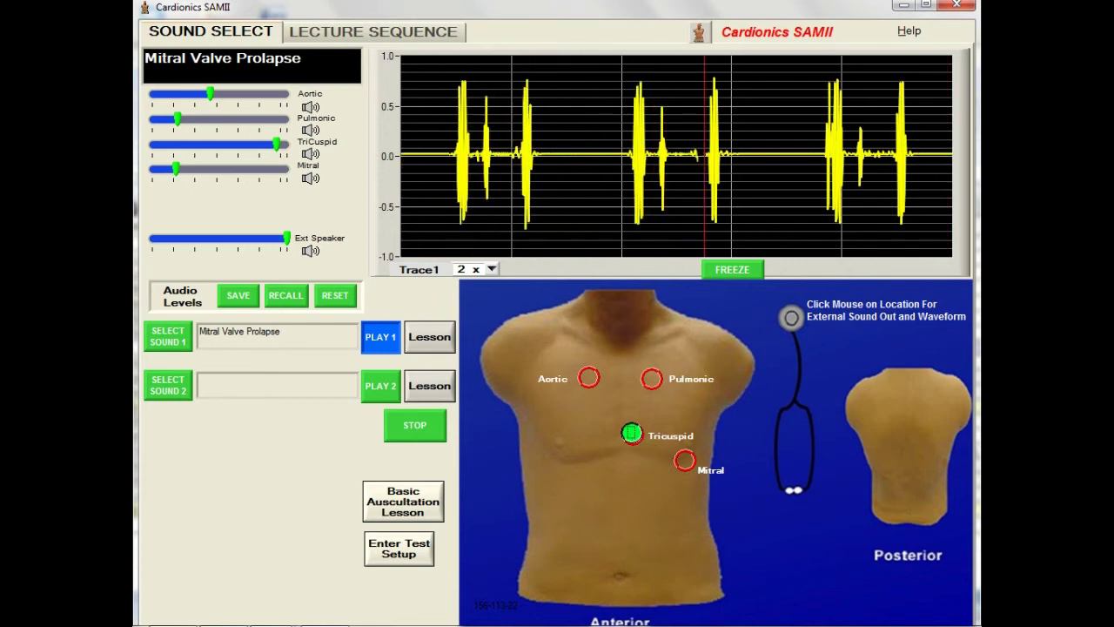
pyautogui.click(685, 461)
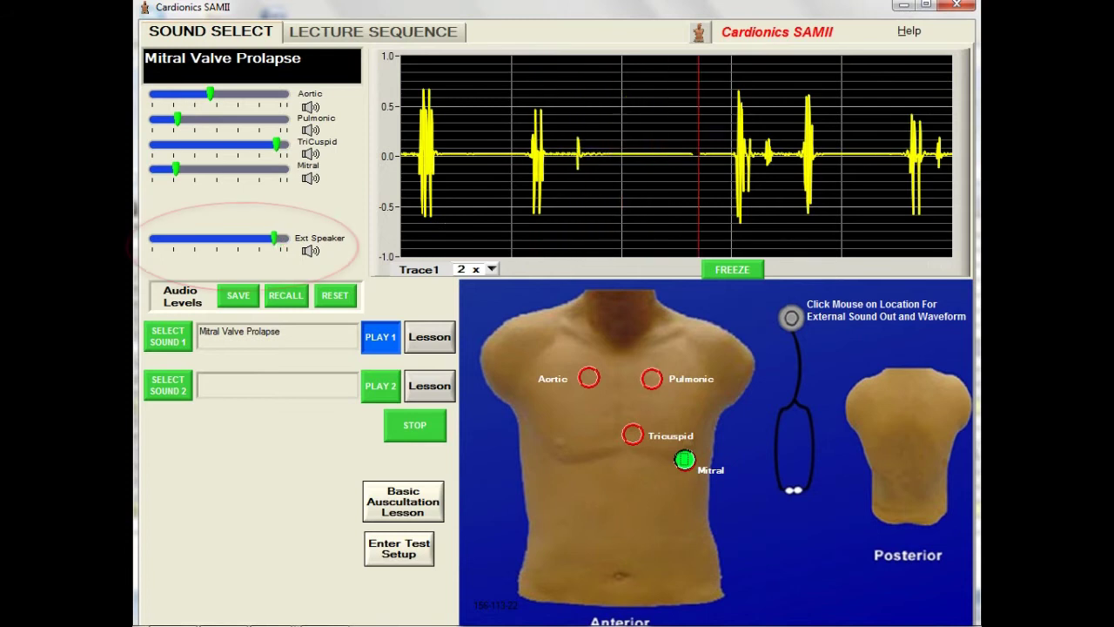
# Step: Turn the external speaker volume down, muting and unmuting it once
pyautogui.moveTo(283, 238)
pyautogui.mouseDown()
pyautogui.moveTo(176, 238)
pyautogui.moveTo(259, 238)
pyautogui.moveTo(242, 238)
pyautogui.mouseUp()
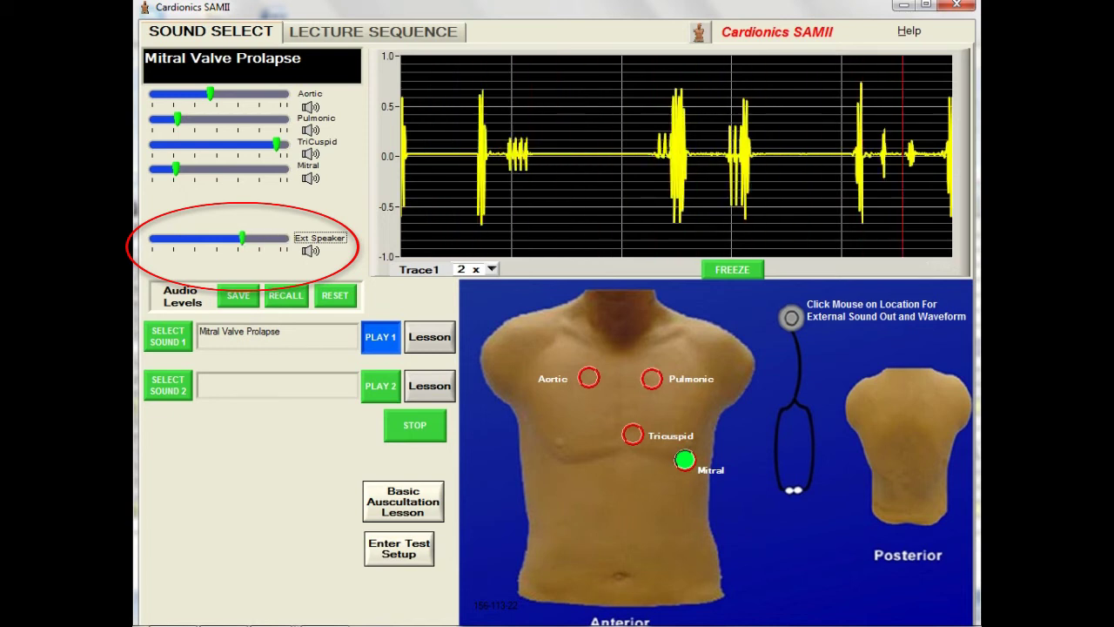
pyautogui.click(310, 251)
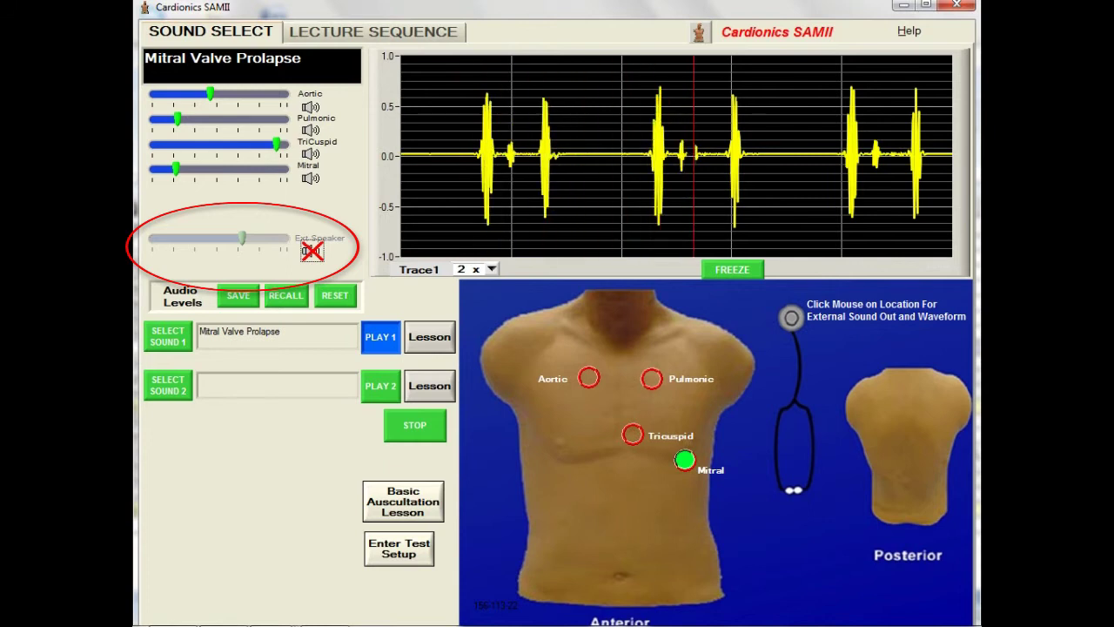
pyautogui.click(311, 250)
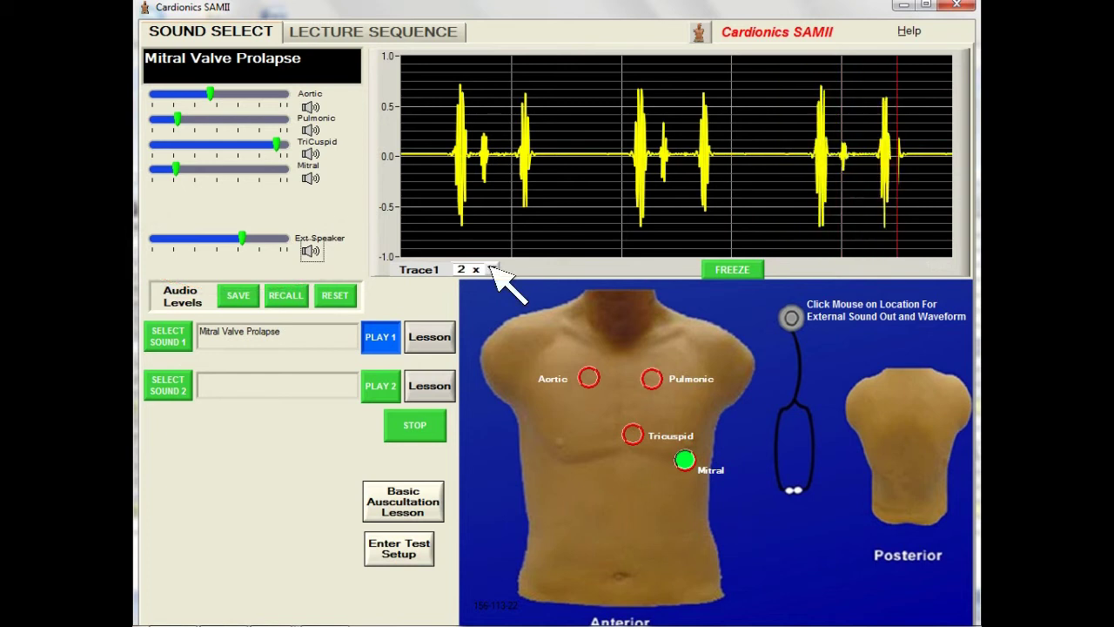
# Step: Set the Trace1 waveform scale to 1x, then freeze and unfreeze the display
pyautogui.click(493, 270)
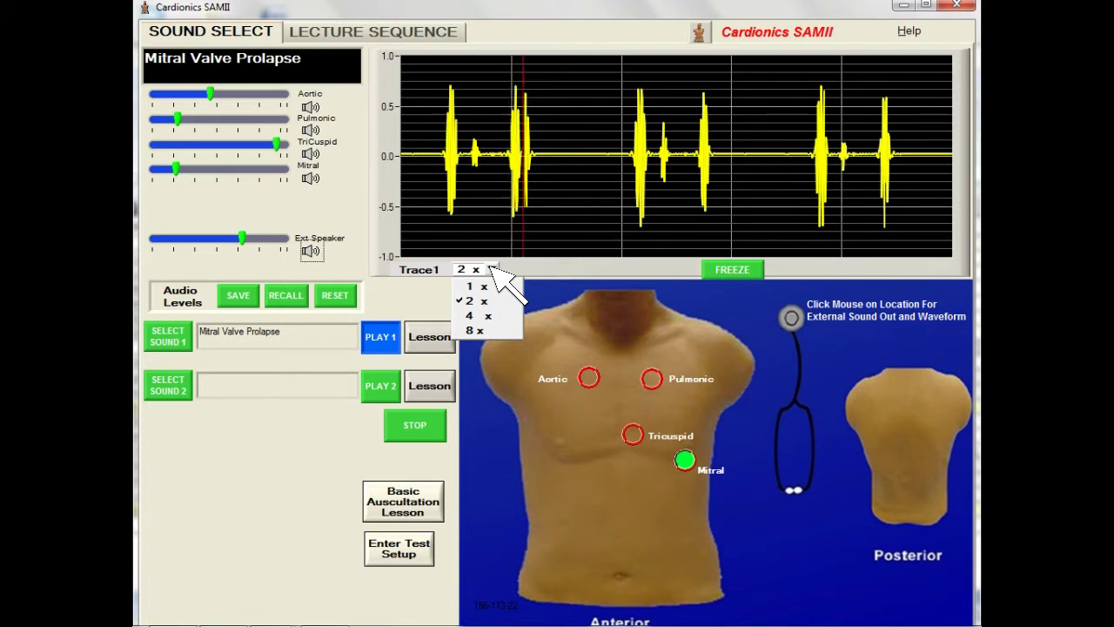
pyautogui.press('Down')
pyautogui.press('Down')
pyautogui.press('Down')
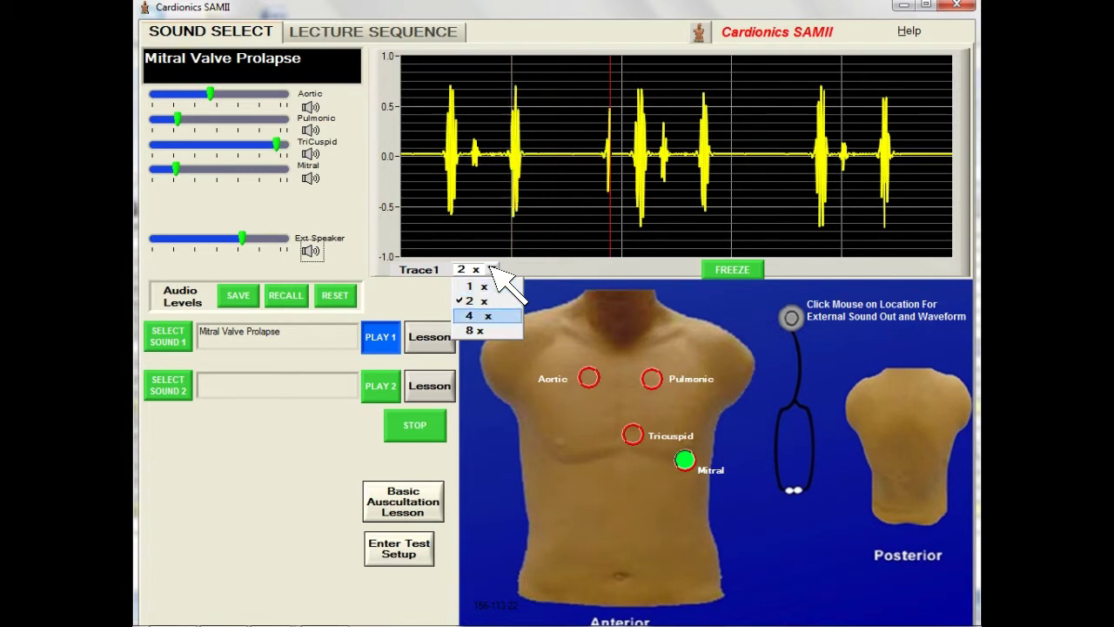
pyautogui.press('Down')
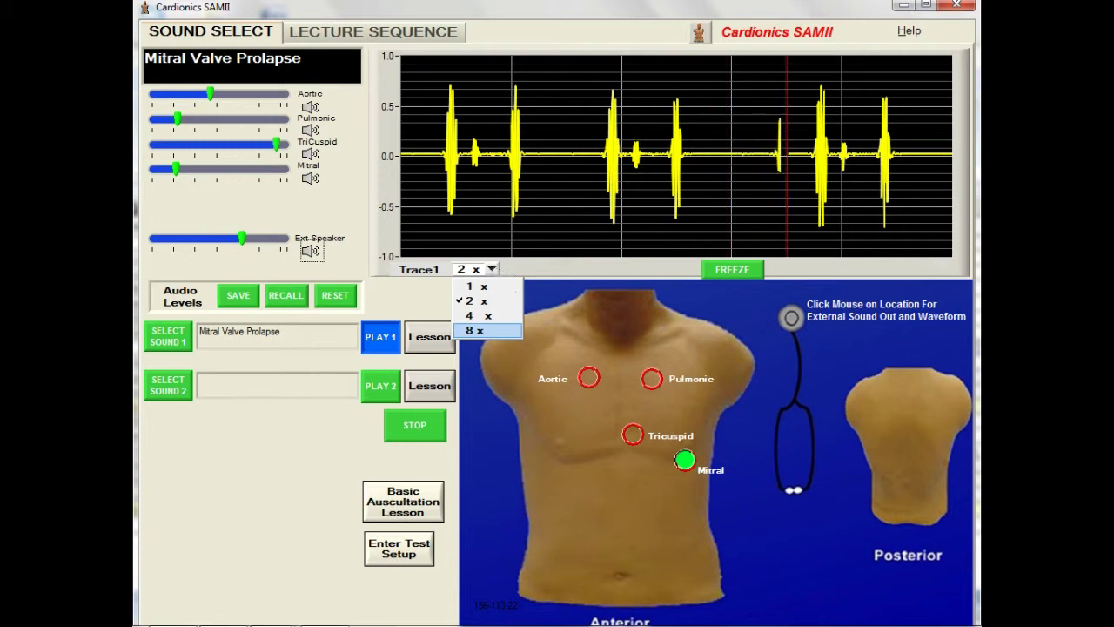
pyautogui.press('Up')
pyautogui.press('Up')
pyautogui.press('Up')
pyautogui.press('Return')
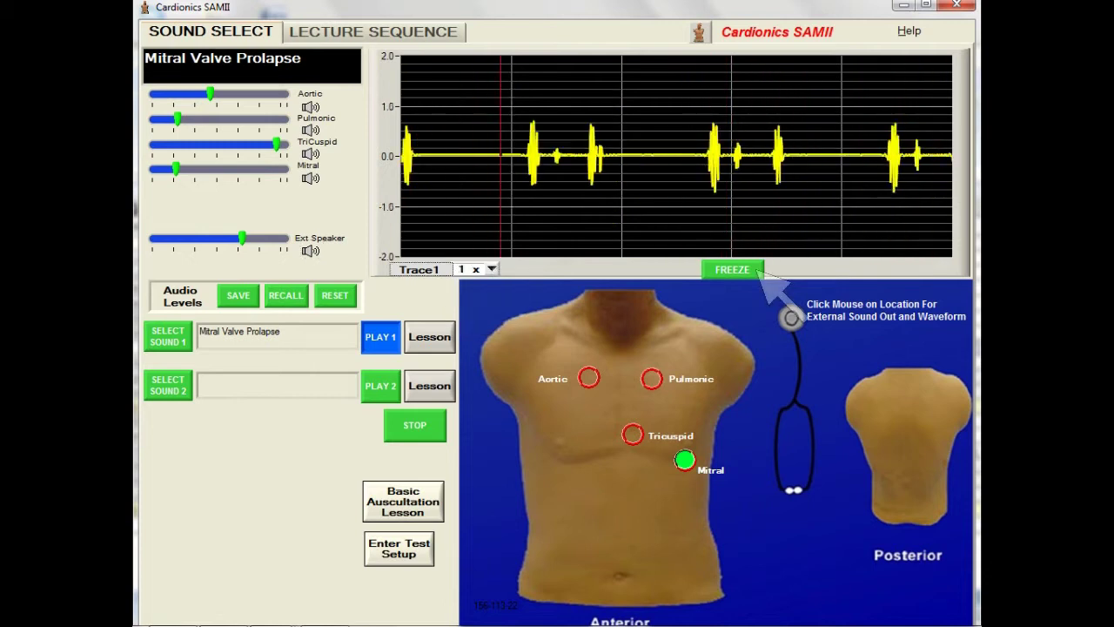
pyautogui.click(756, 270)
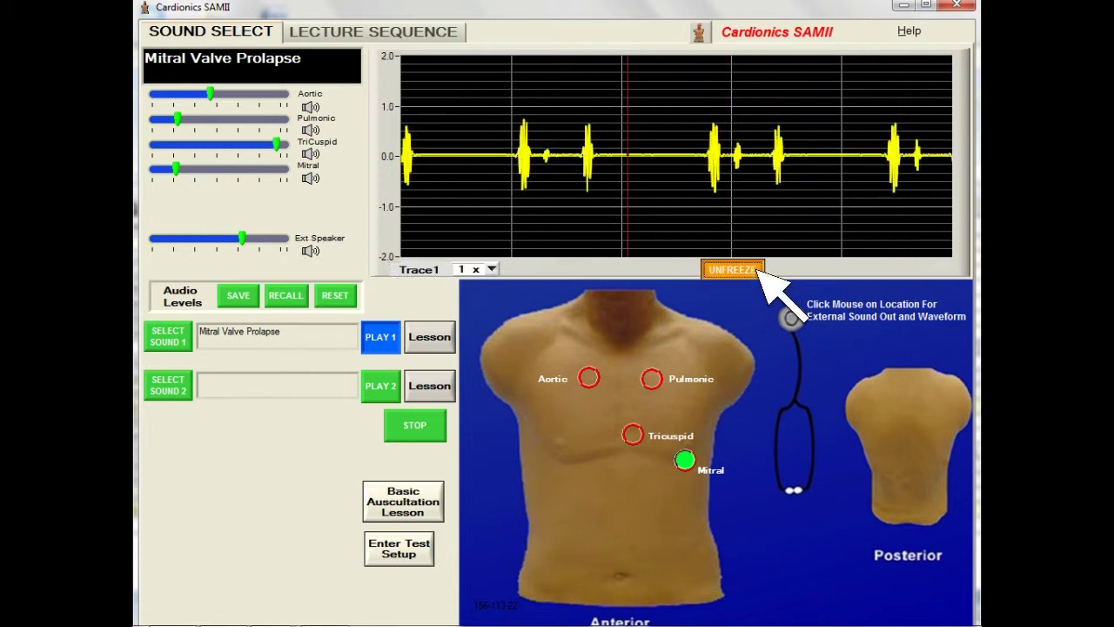
pyautogui.click(756, 270)
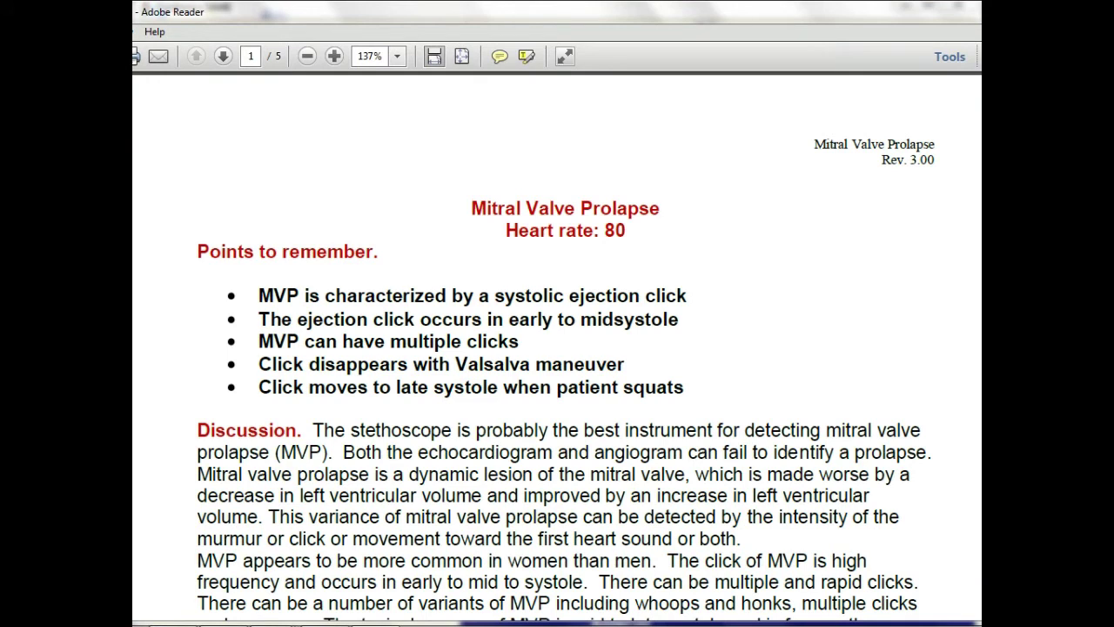
# Step: Scroll through the Mitral Valve Prolapse lesson PDF to its Questions and Answers section
pyautogui.scroll(-5, 557, 348)
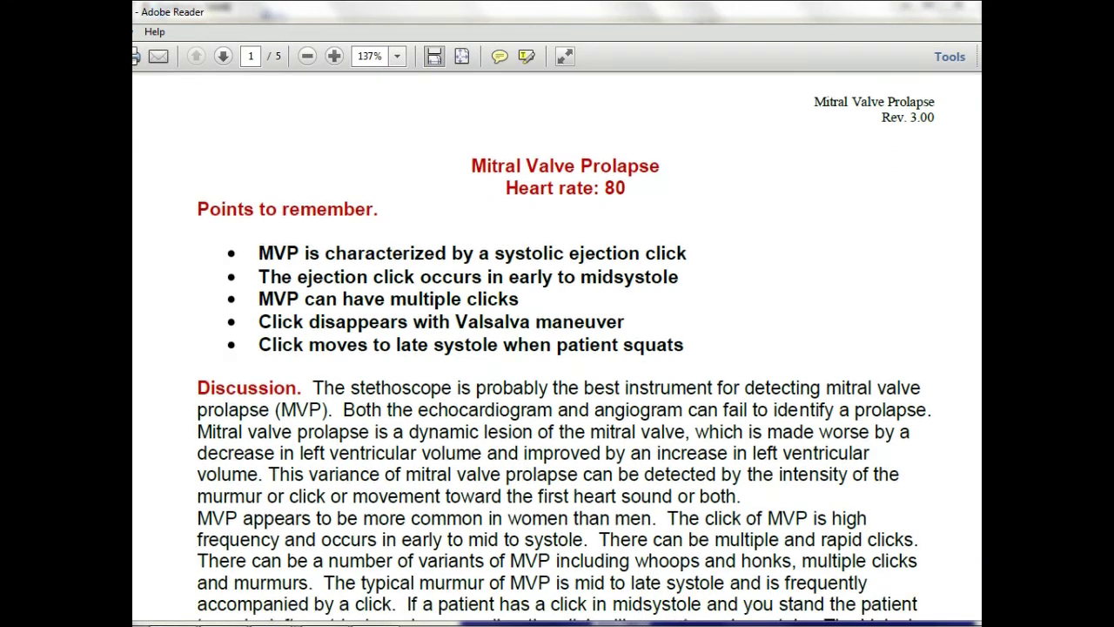
pyautogui.scroll(-9, 557, 348)
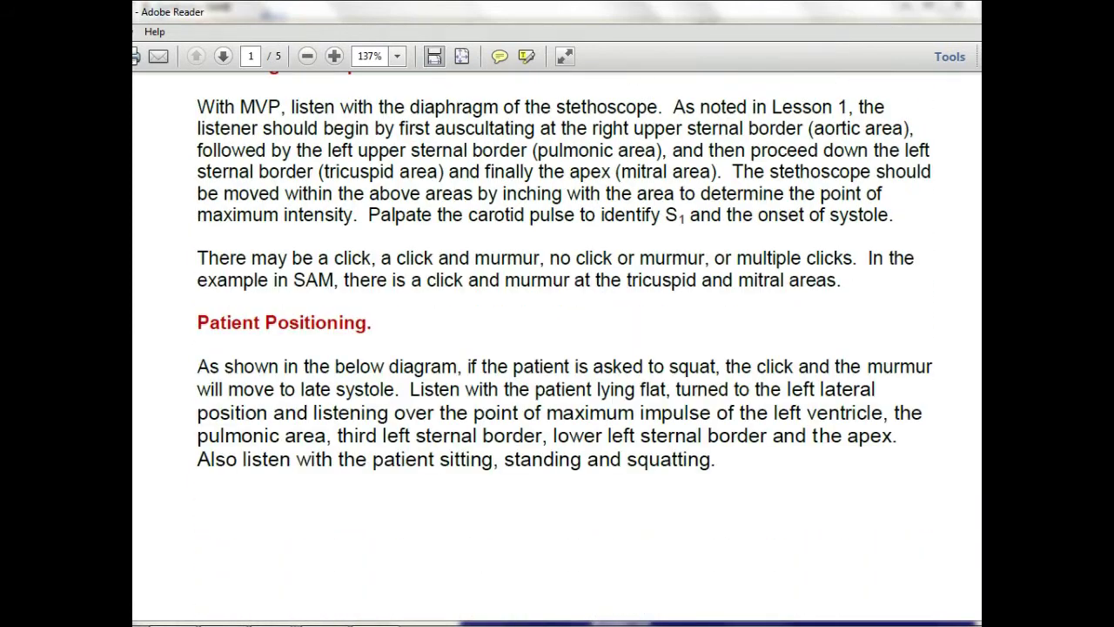
pyautogui.scroll(3, 557, 348)
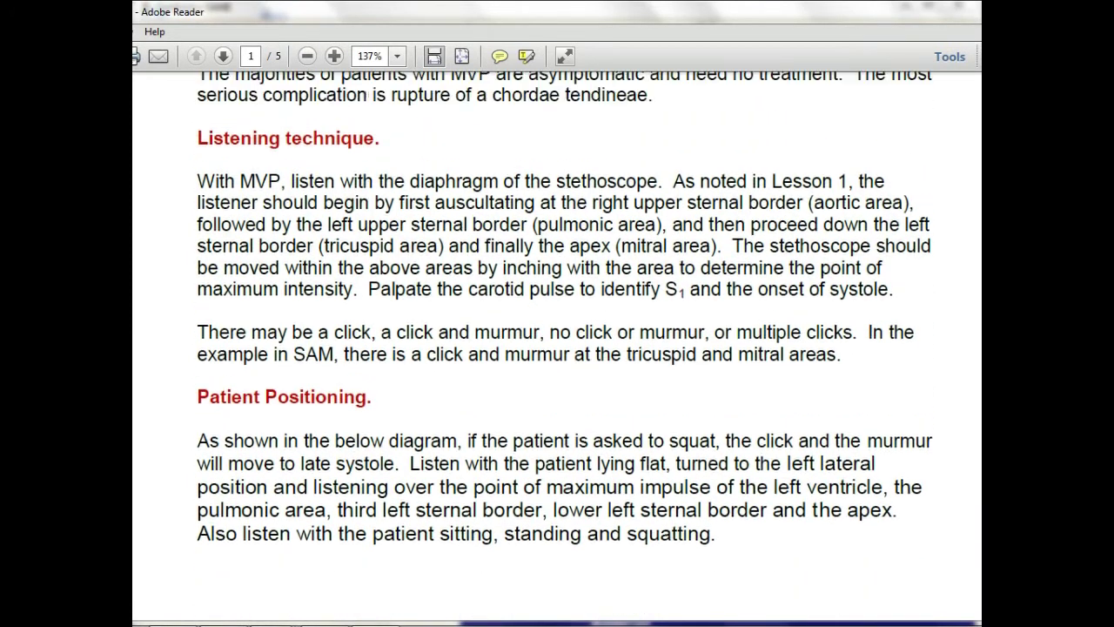
pyautogui.scroll(2, 557, 348)
pyautogui.scroll(-4, 557, 348)
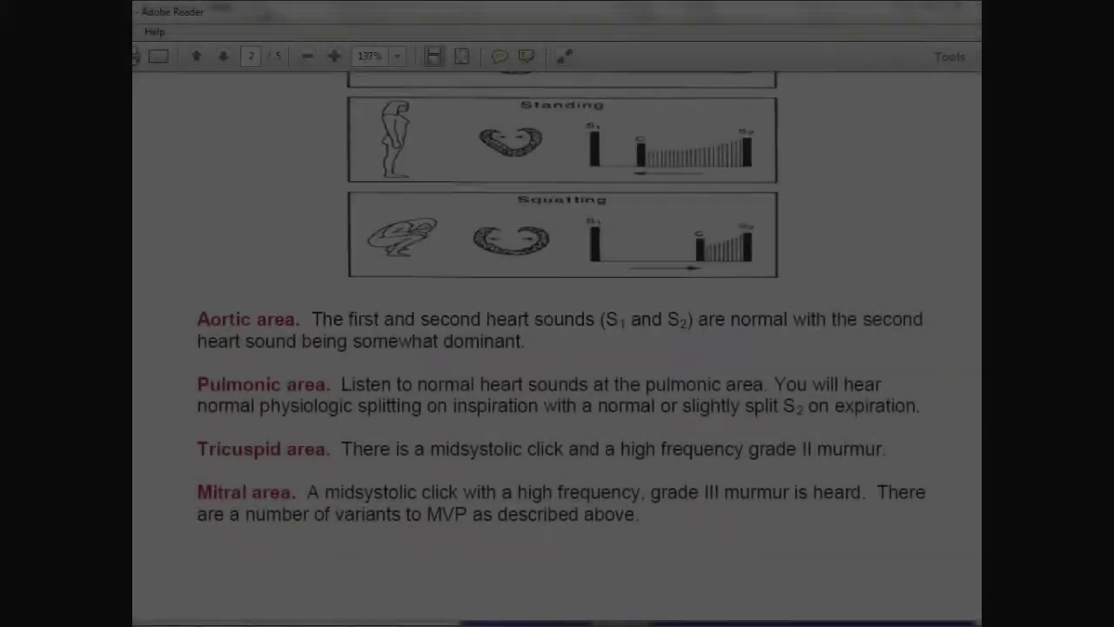
pyautogui.scroll(-3, 558, 349)
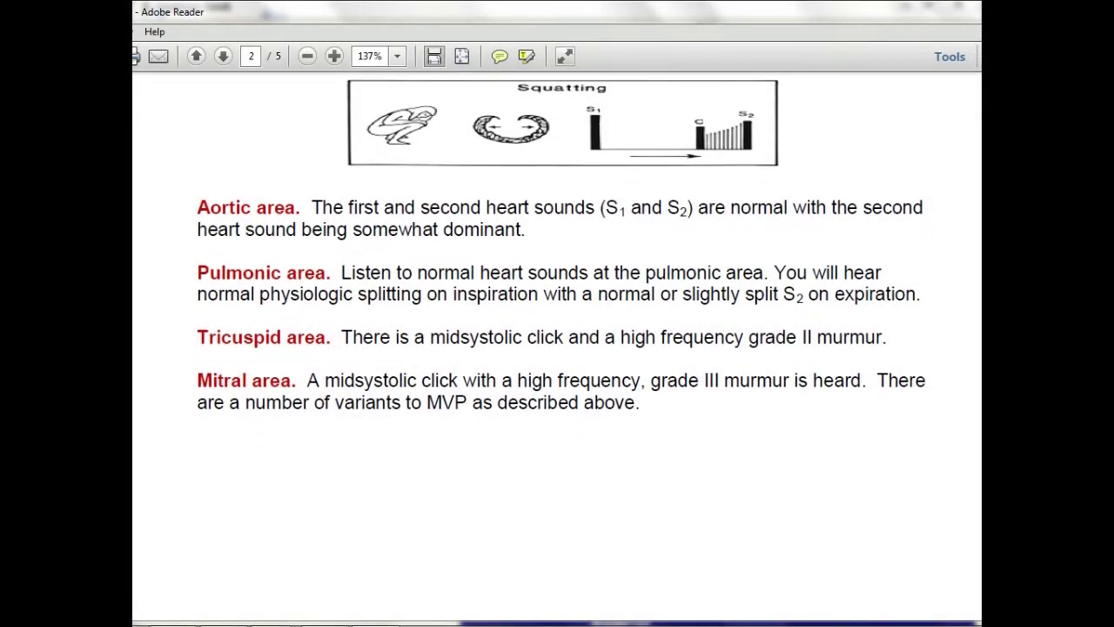
pyautogui.scroll(-10, 557, 348)
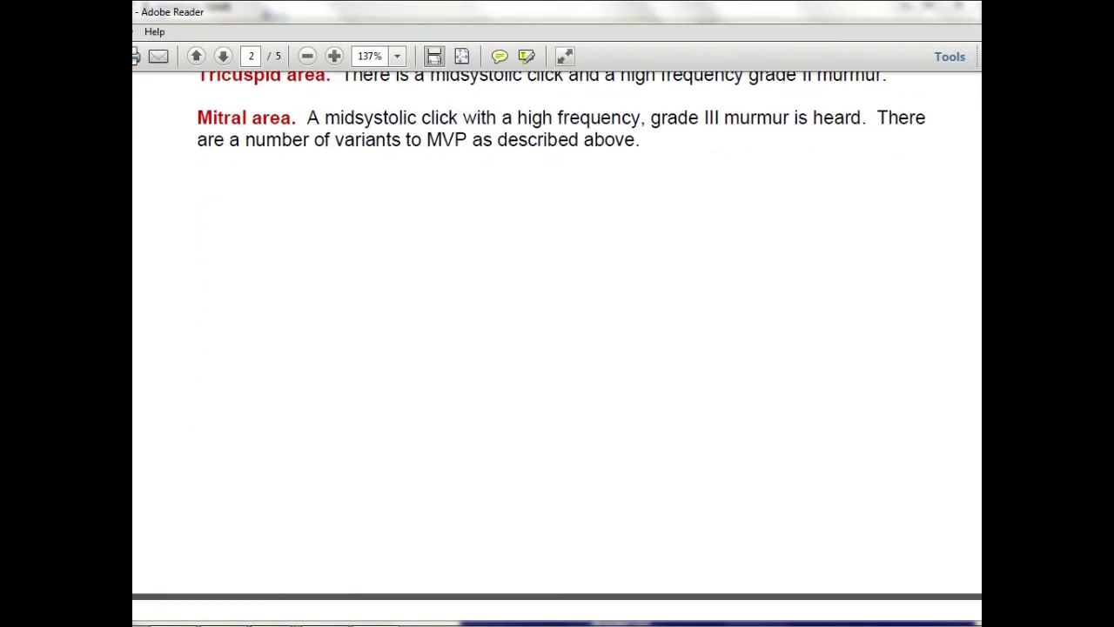
pyautogui.scroll(-8, 557, 349)
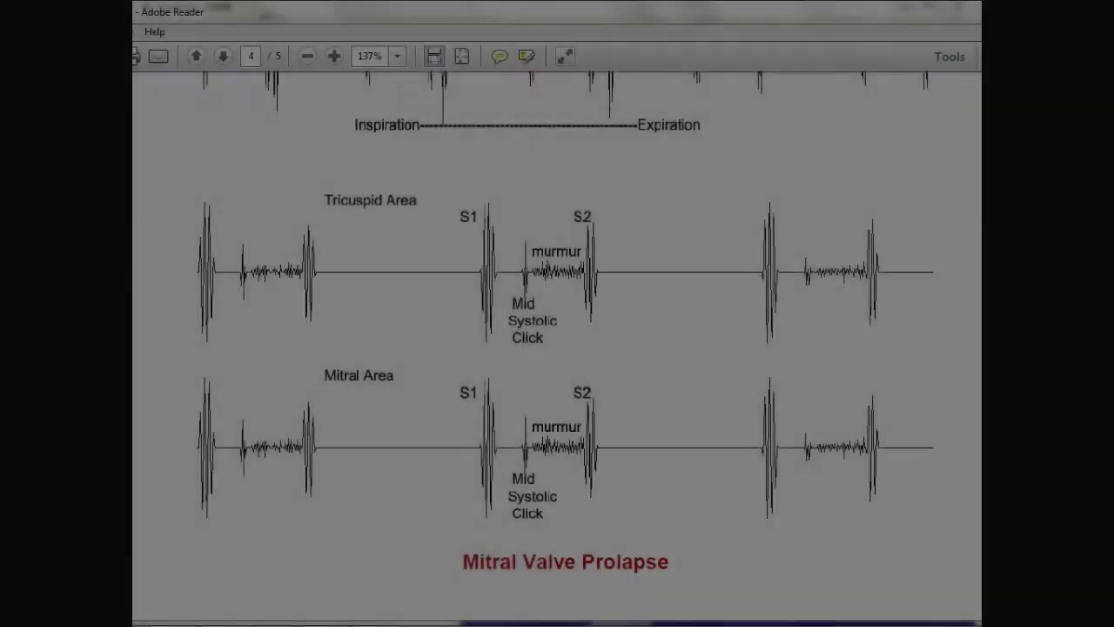
pyautogui.scroll(-1, 557, 348)
pyautogui.scroll(-1, 558, 348)
pyautogui.scroll(-4, 557, 349)
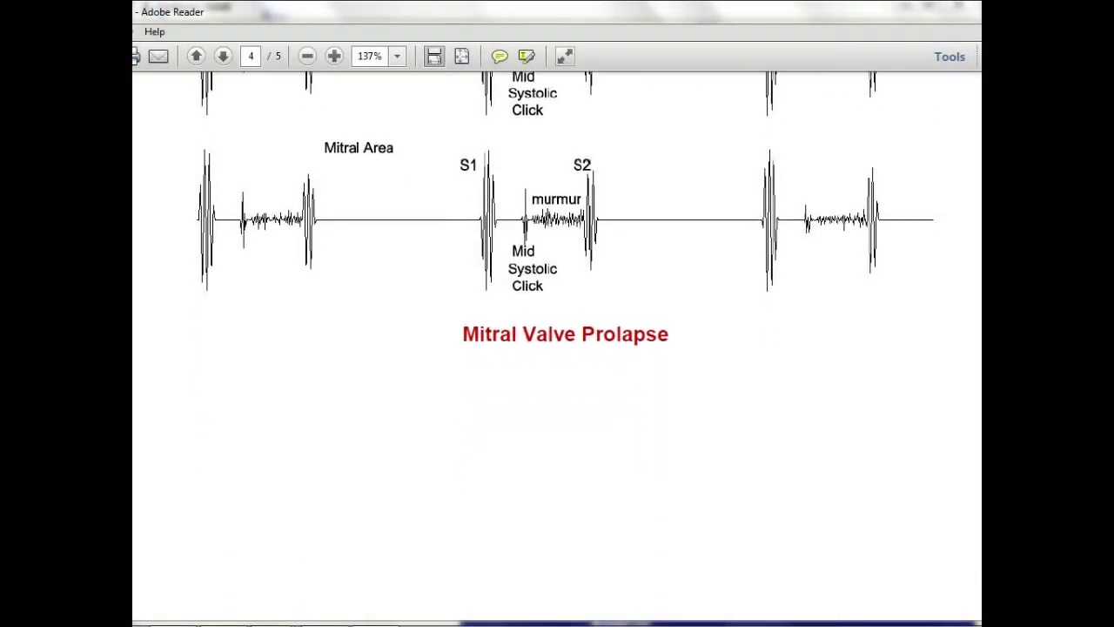
pyautogui.scroll(-15, 557, 349)
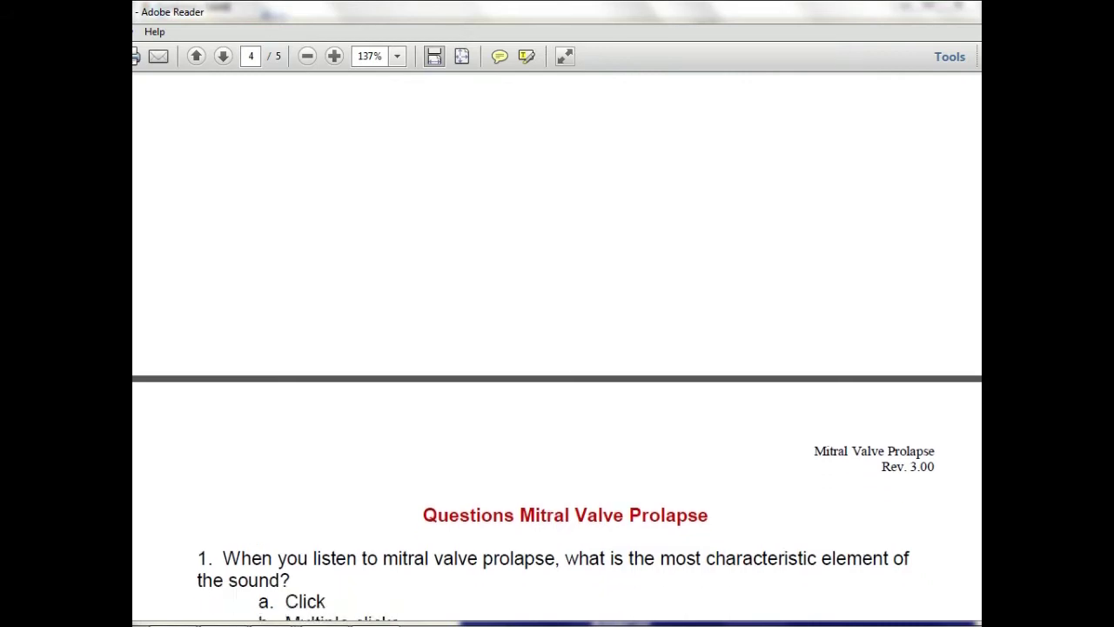
pyautogui.scroll(-8, 557, 348)
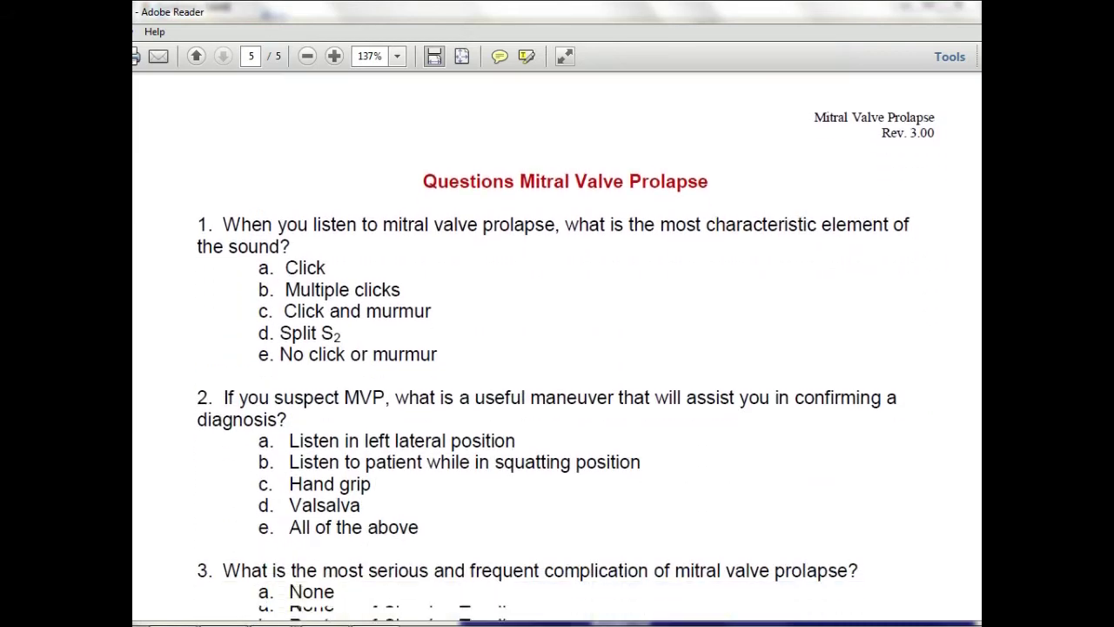
pyautogui.scroll(-3, 557, 349)
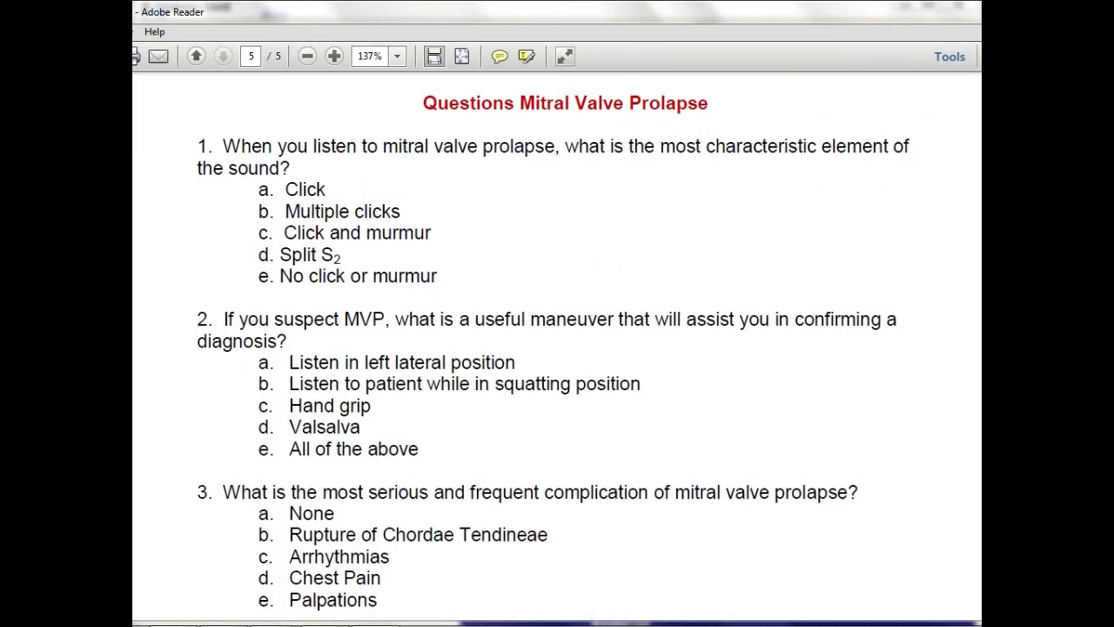
pyautogui.scroll(-3, 557, 348)
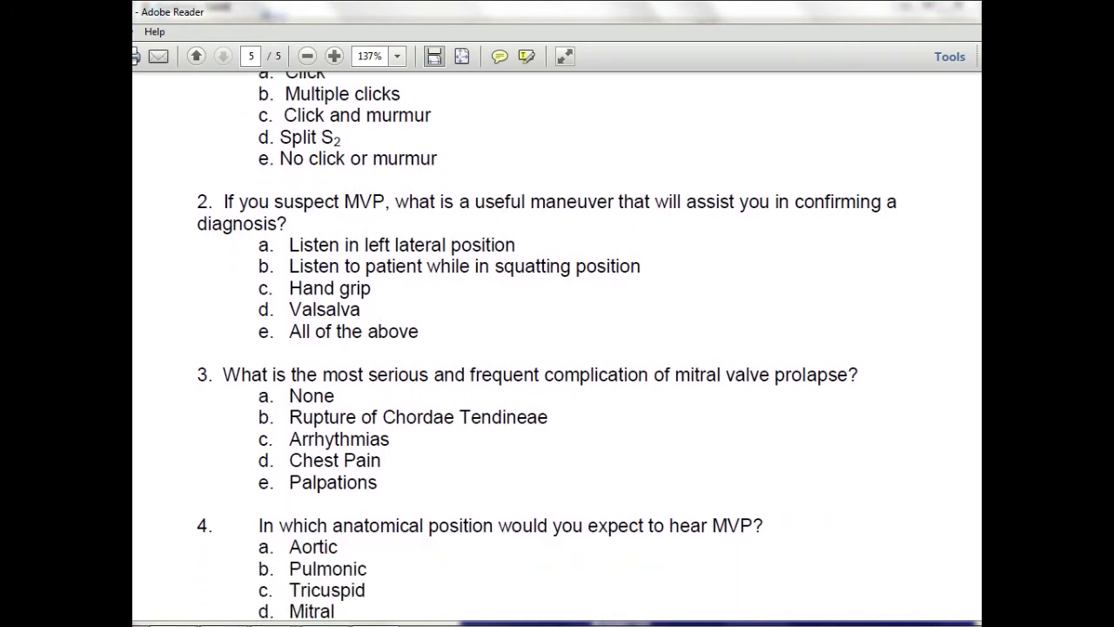
pyautogui.scroll(-7, 557, 348)
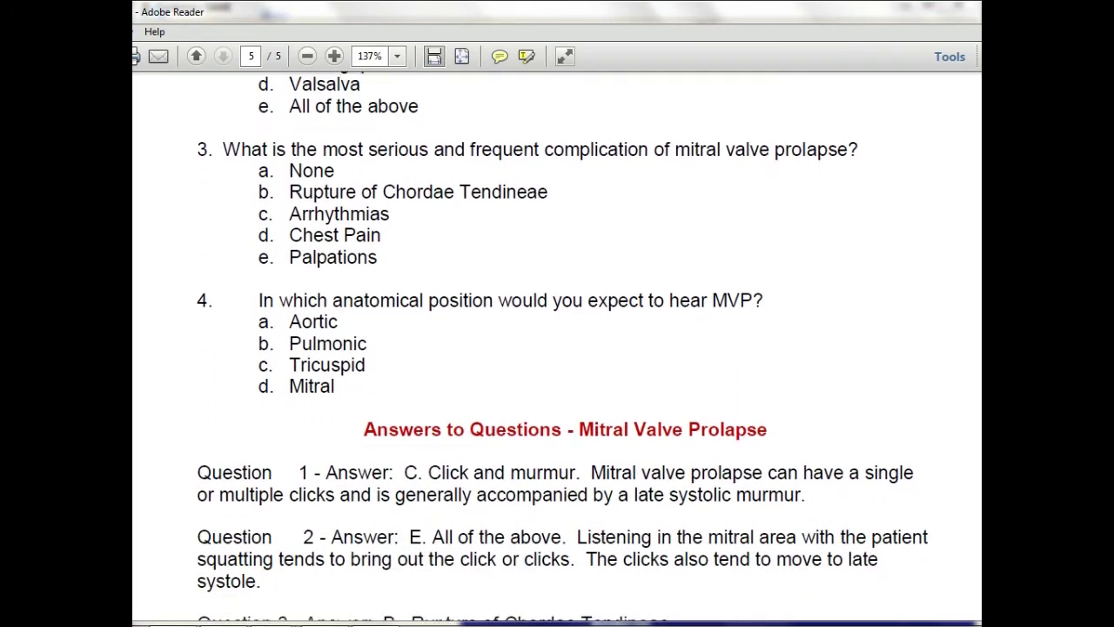
pyautogui.scroll(-4, 557, 349)
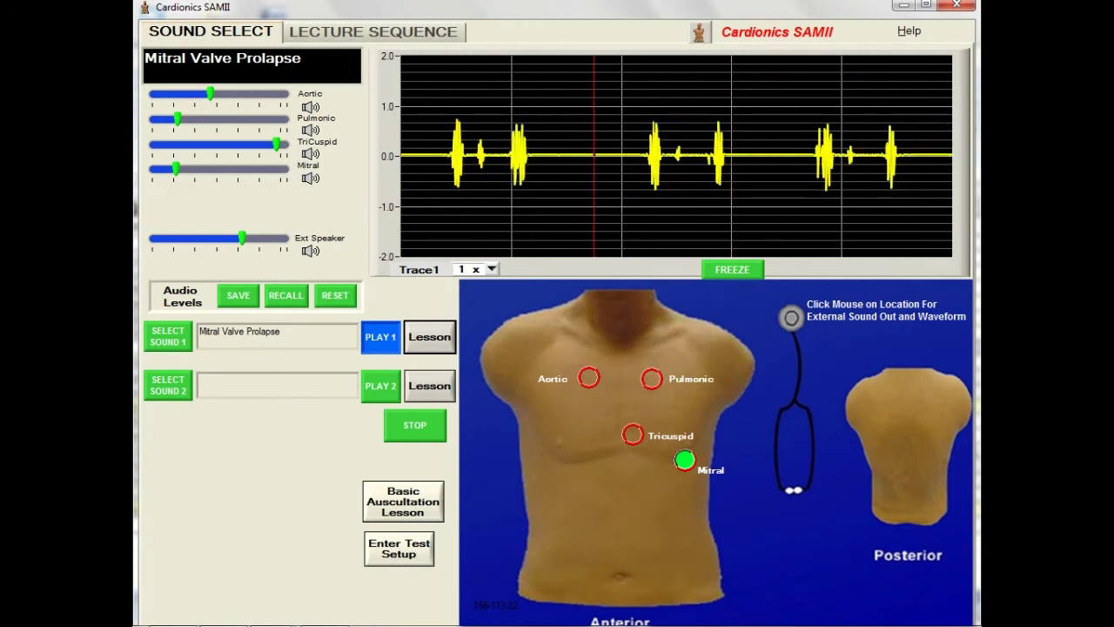
# Step: Load and play Mitral Regurgitation Mild as Sound 2, then replay Mitral Valve Prolapse to compare
pyautogui.click(184, 390)
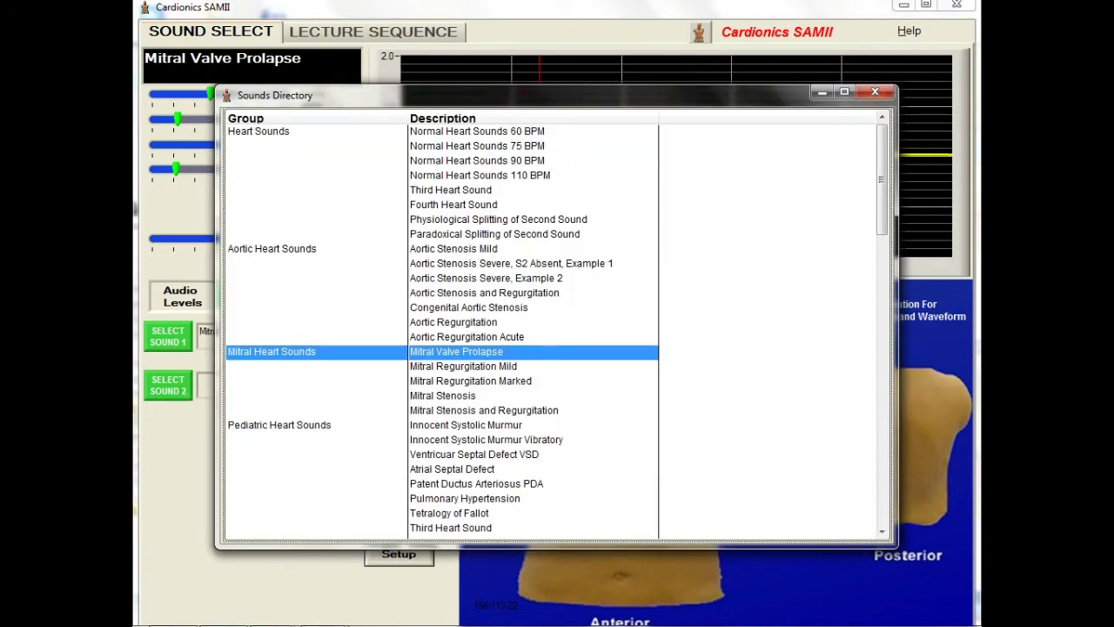
pyautogui.doubleClick(470, 365)
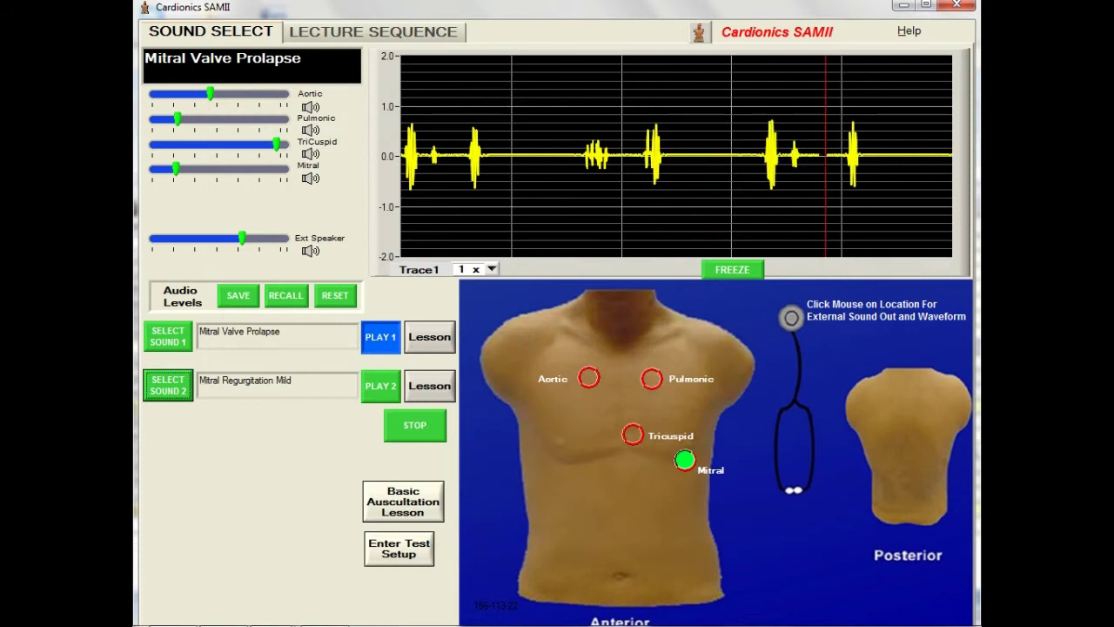
pyautogui.click(398, 396)
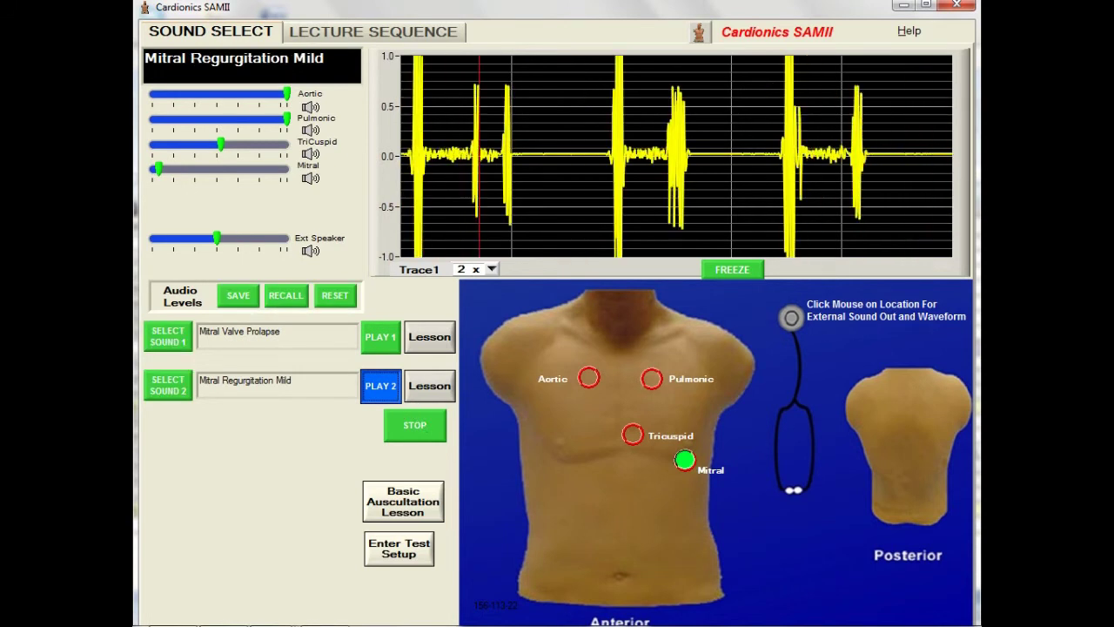
pyautogui.click(392, 340)
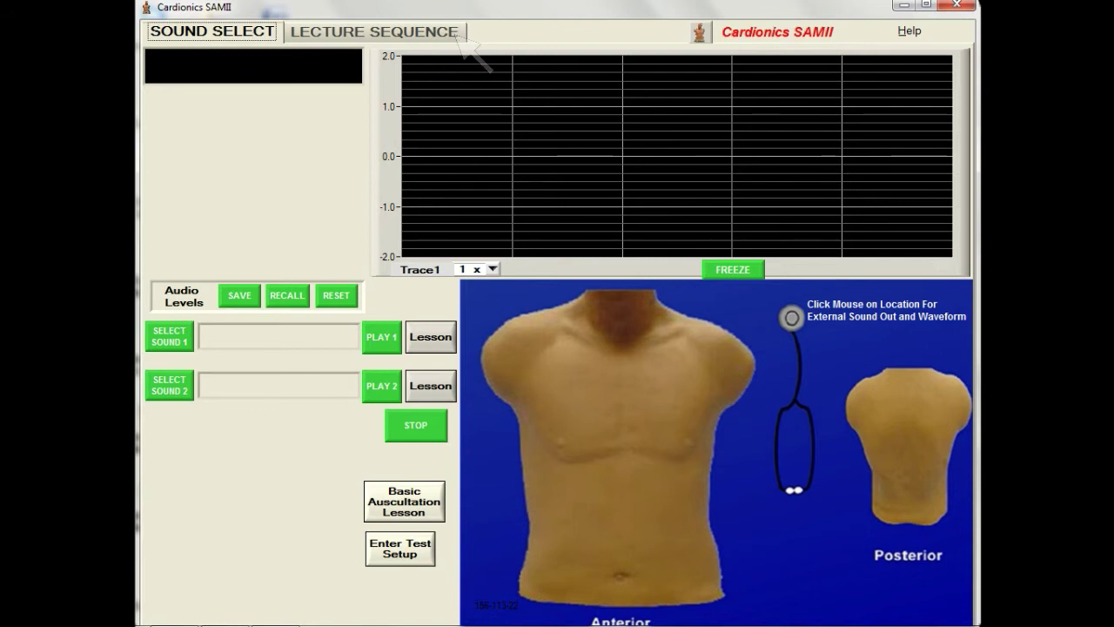
# Step: Start a new lecture sequence named 'SAM Demo Video'
pyautogui.click(460, 37)
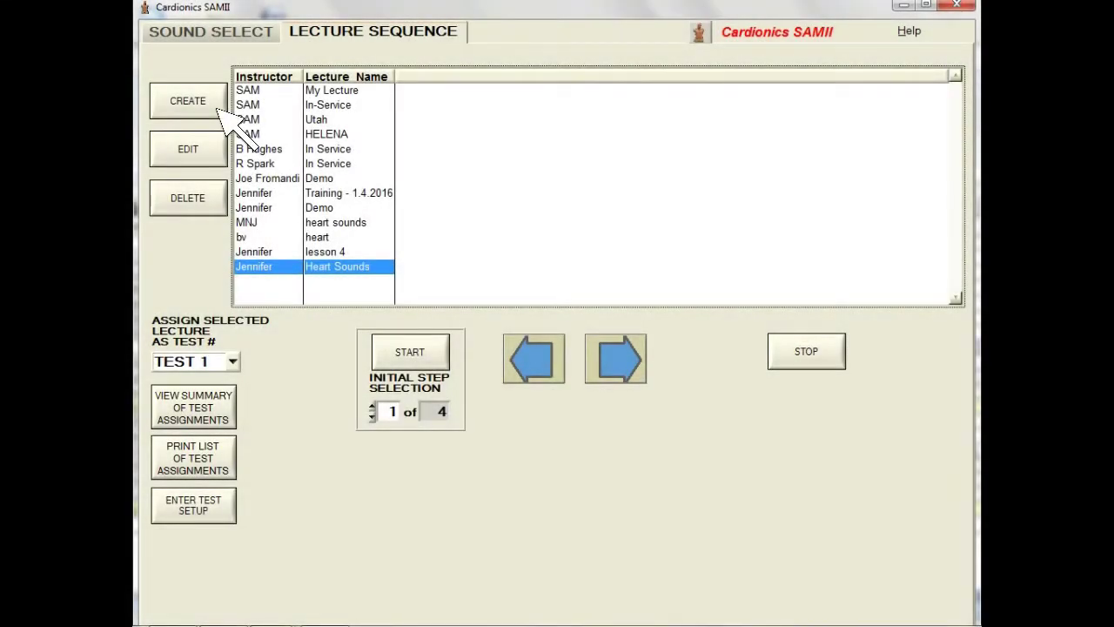
pyautogui.click(218, 111)
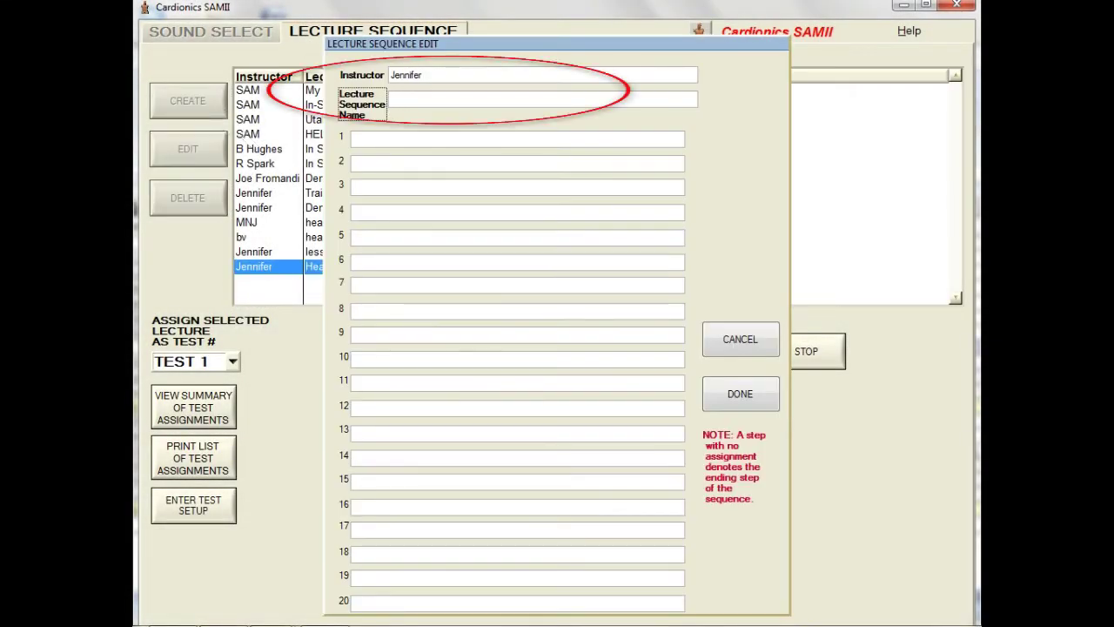
pyautogui.write('SAM D')
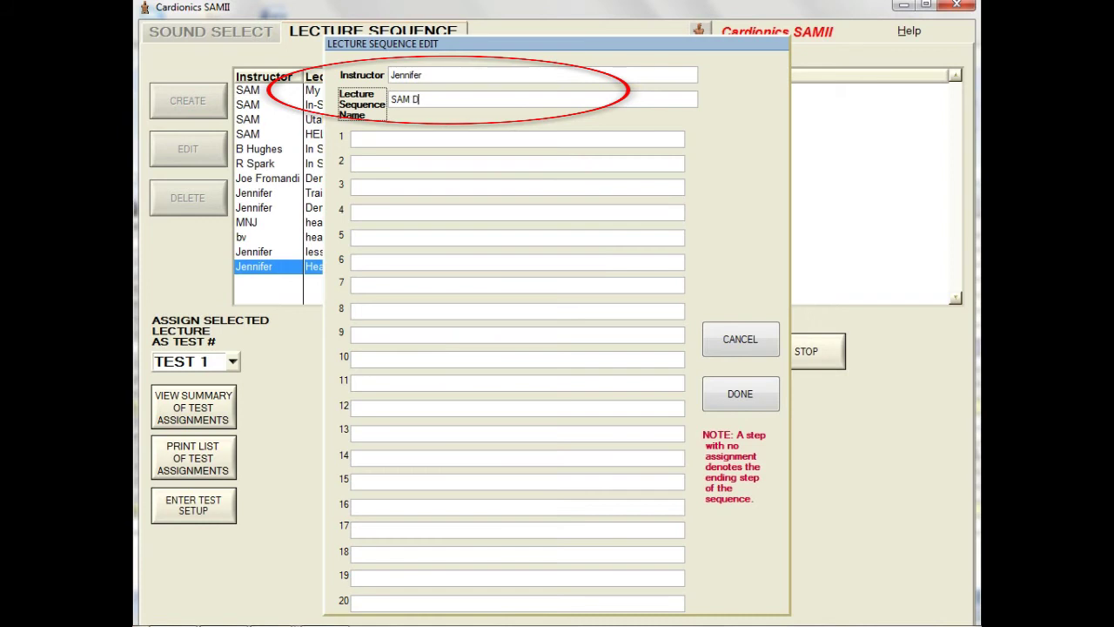
pyautogui.write('emo V')
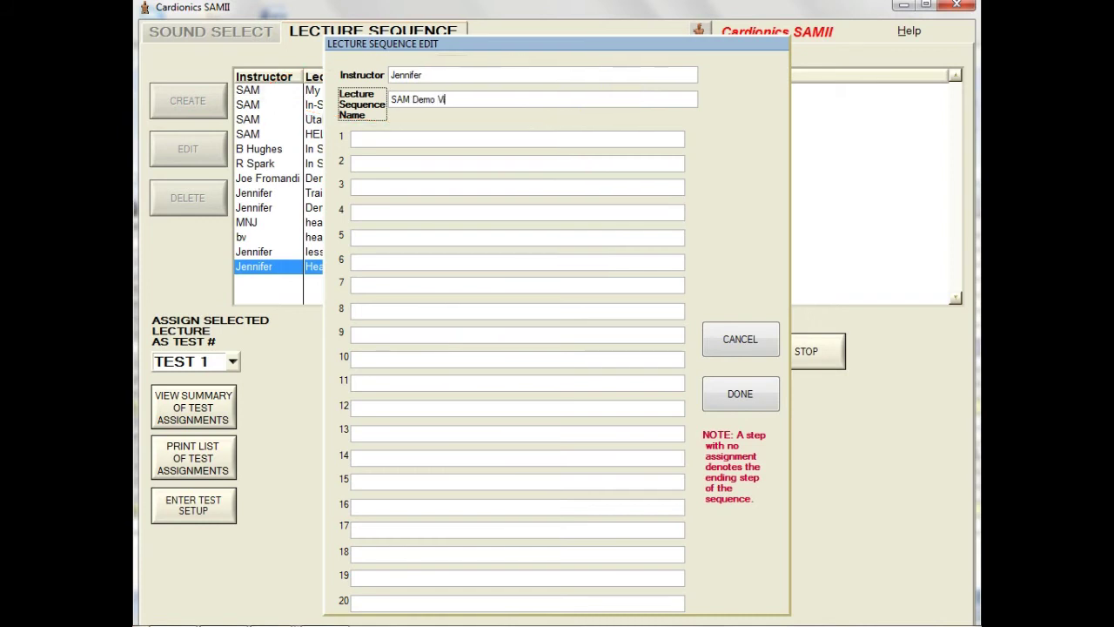
pyautogui.write('ideo')
# Step: Fill the sequence steps from Mitral Regurgitation Mild through Pneumothorax and save it
pyautogui.press('Tab')
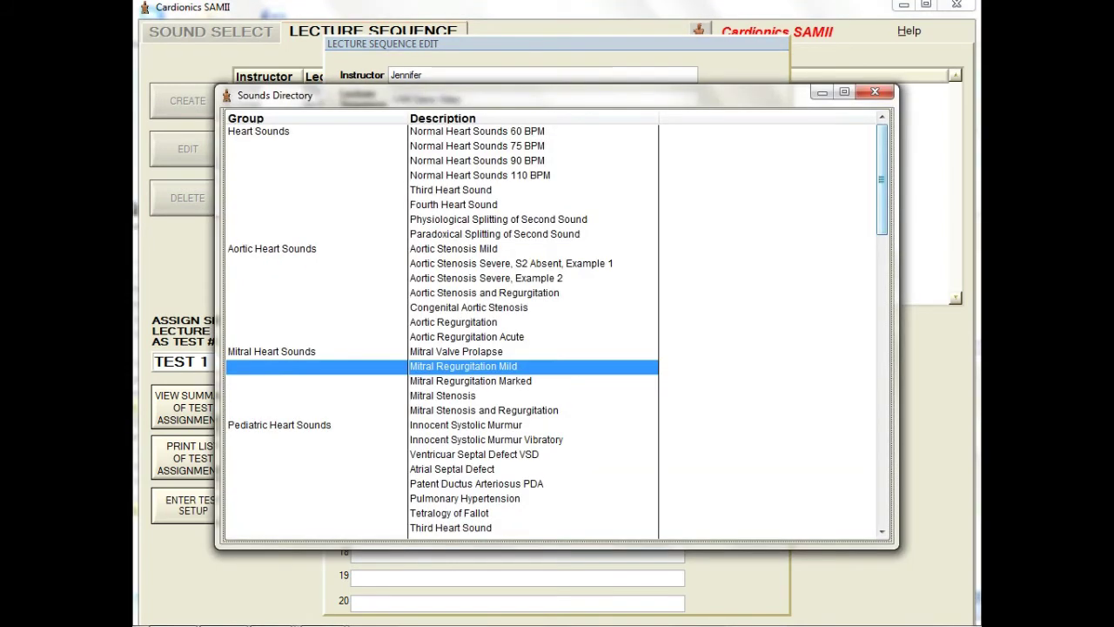
pyautogui.scroll(-3, 528, 319)
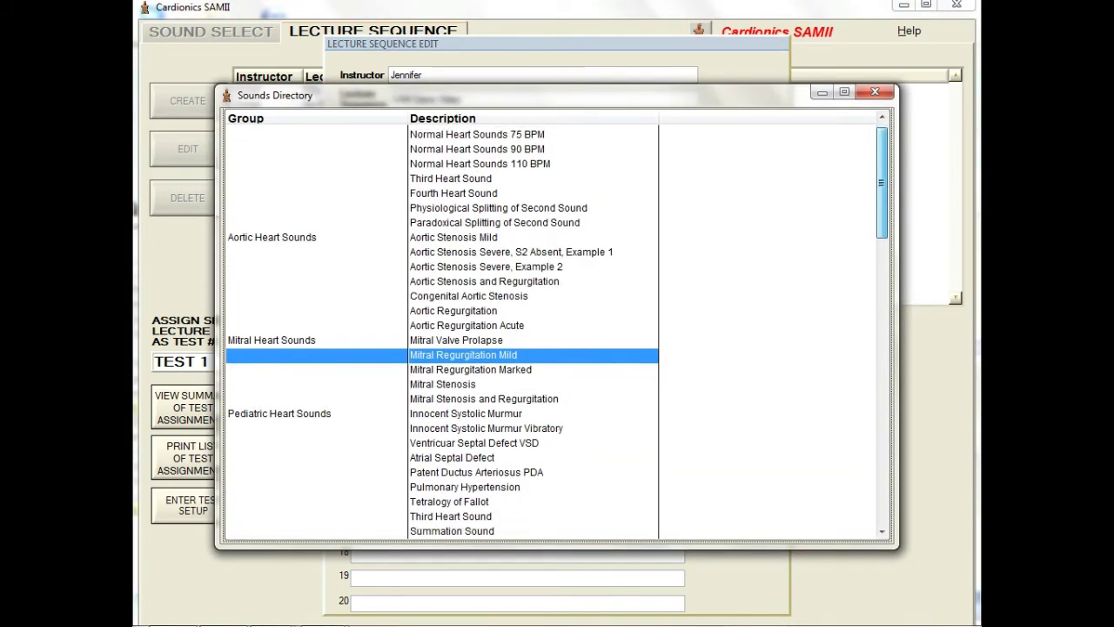
pyautogui.doubleClick(539, 322)
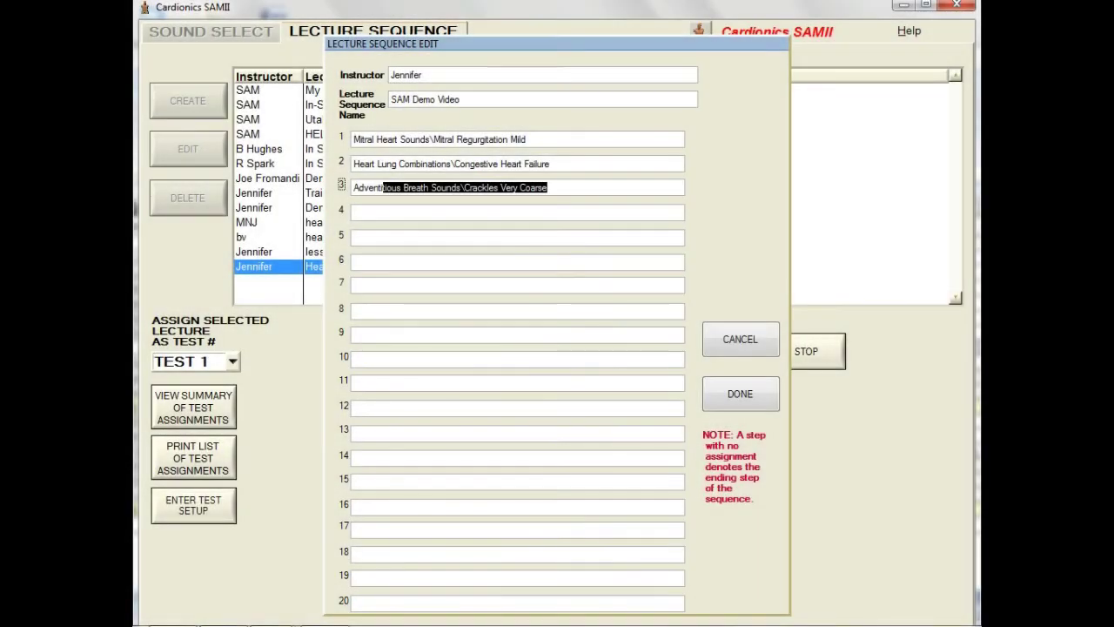
pyautogui.press('Tab')
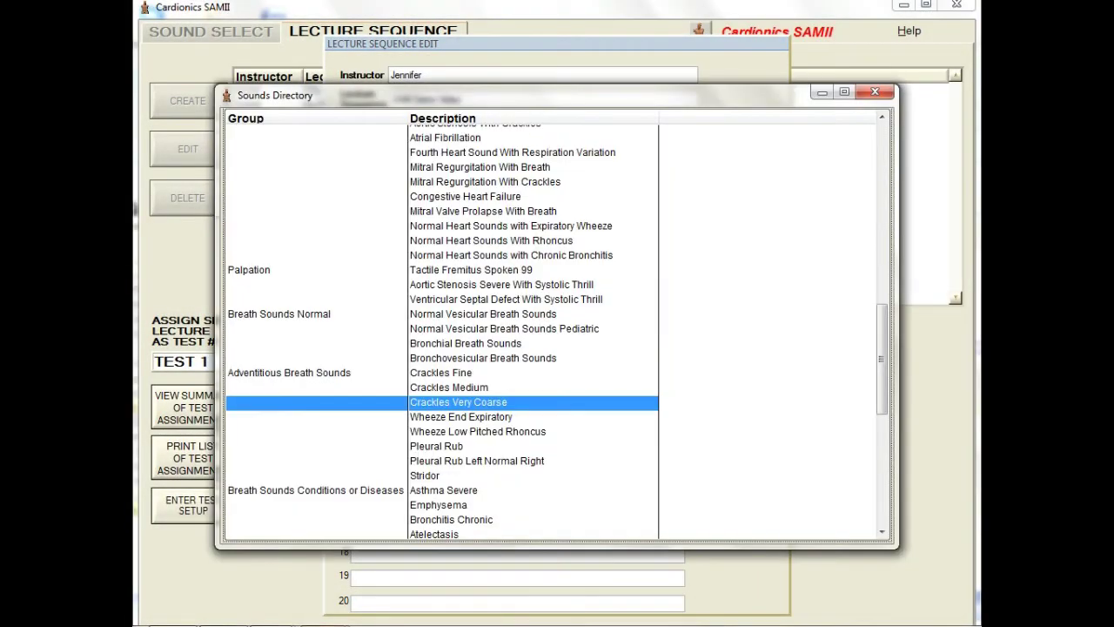
pyautogui.scroll(-4, 555, 331)
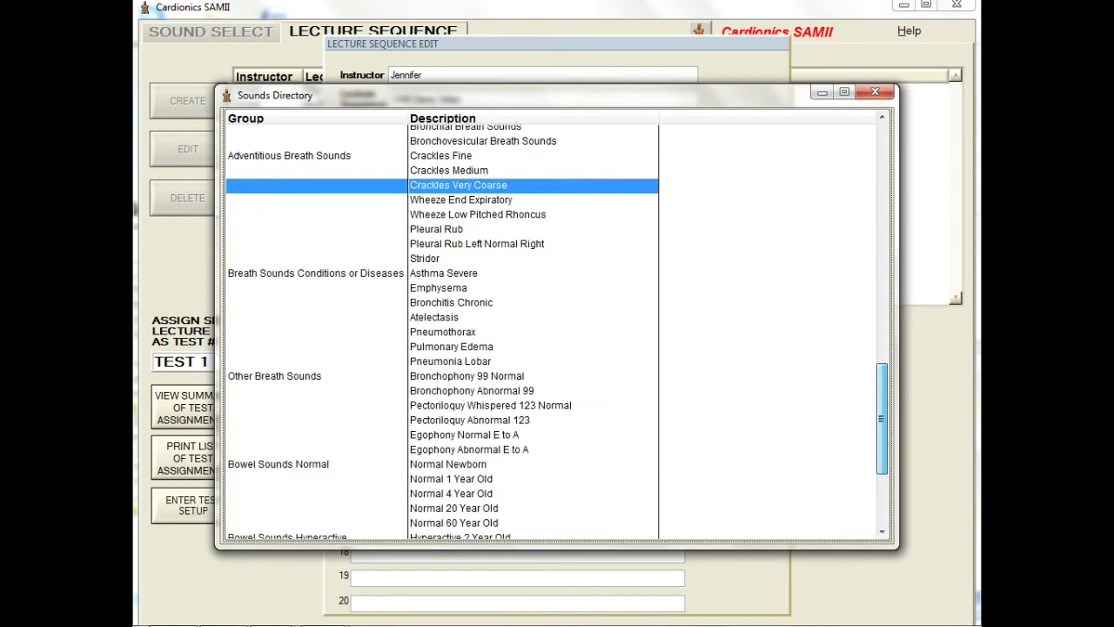
pyautogui.scroll(-1, 554, 331)
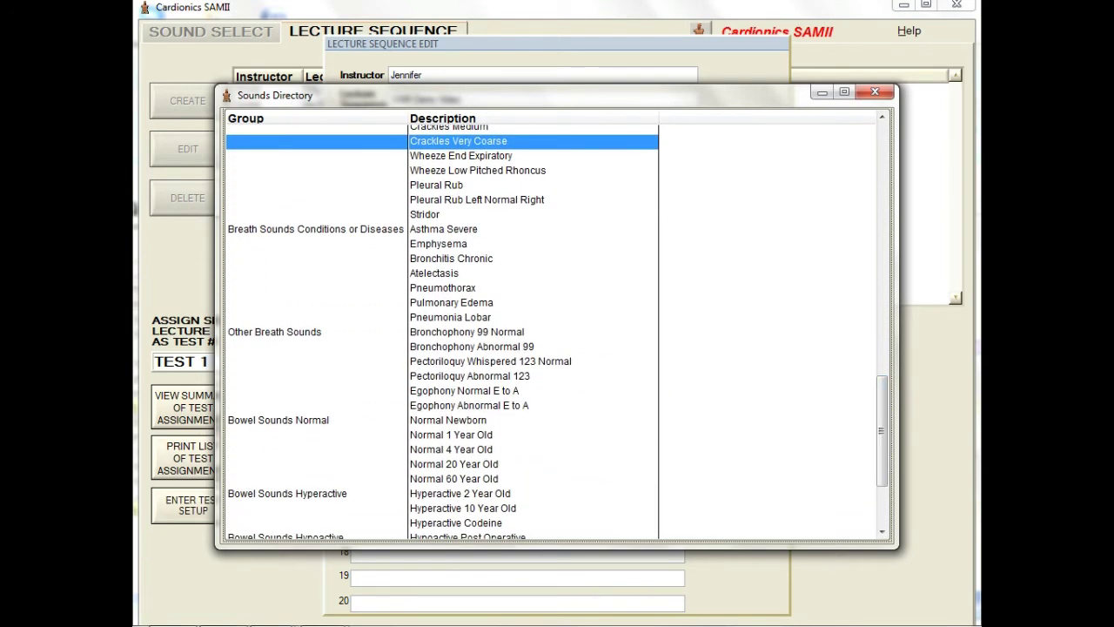
pyautogui.doubleClick(442, 288)
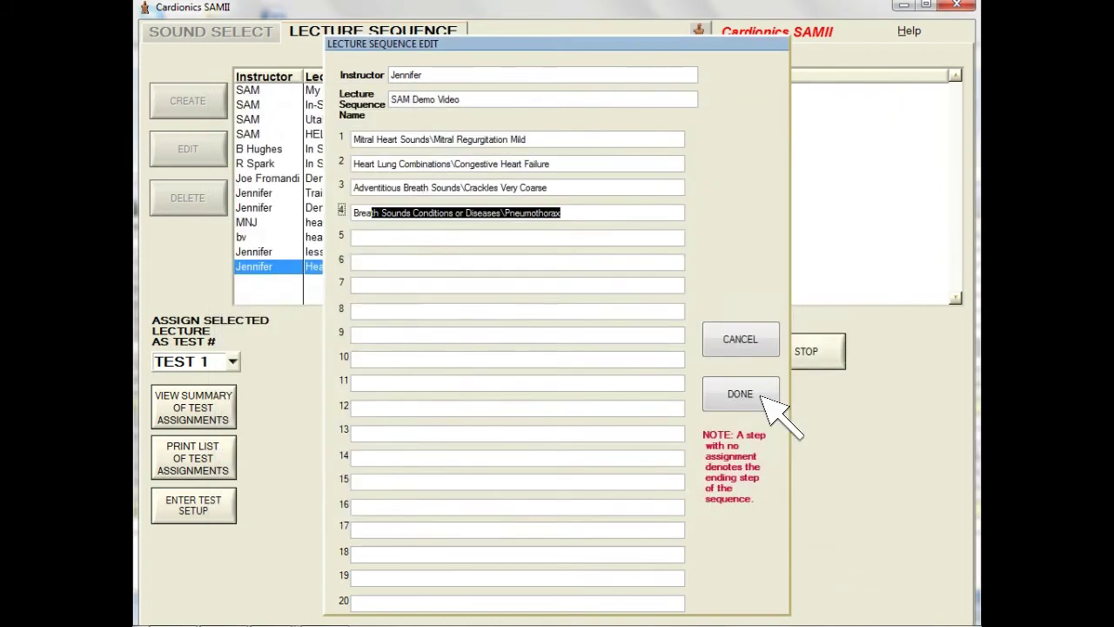
pyautogui.click(764, 398)
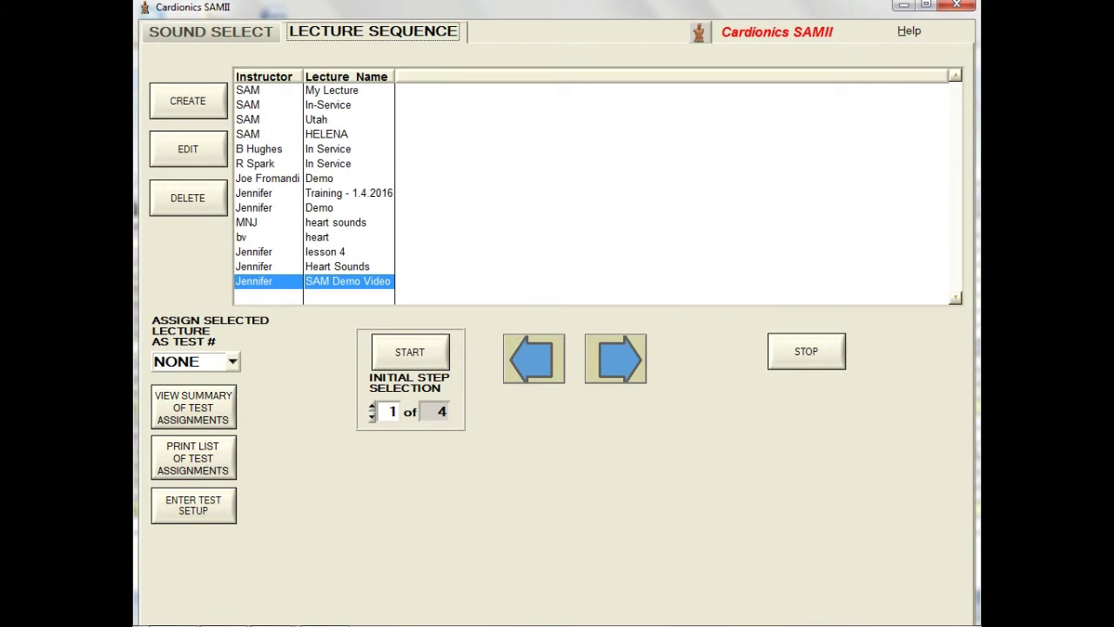
pyautogui.press('Tab')
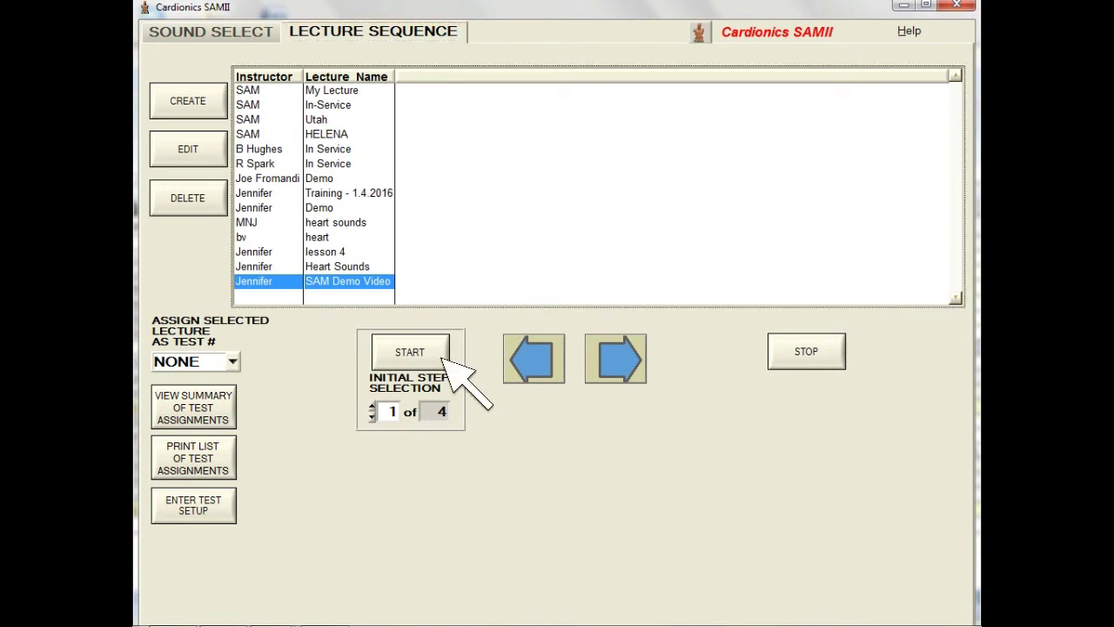
pyautogui.click(443, 360)
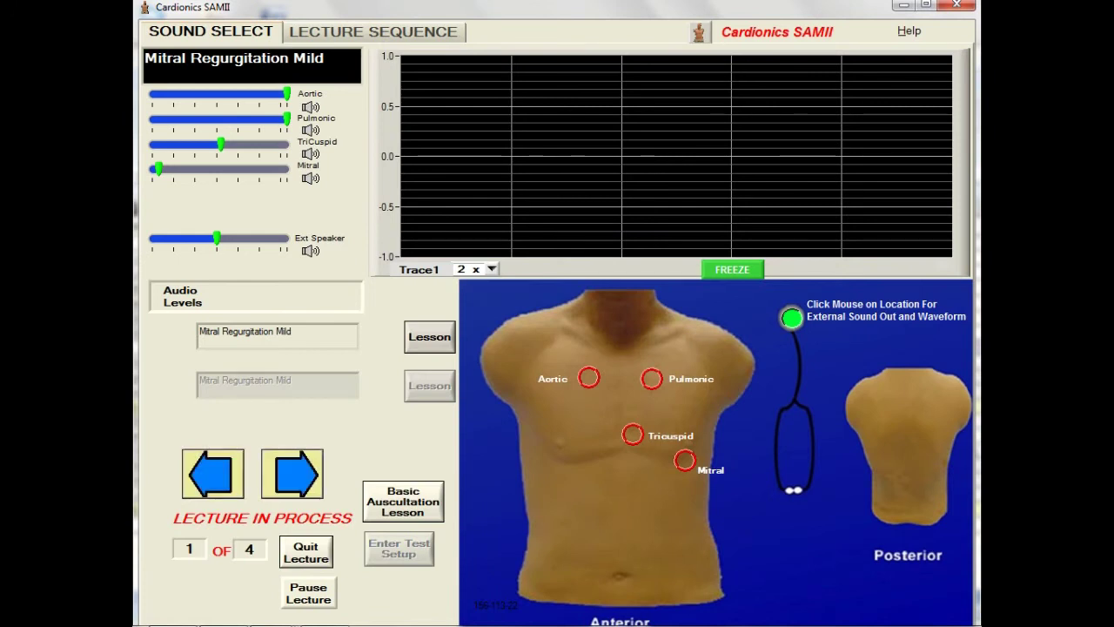
pyautogui.click(590, 378)
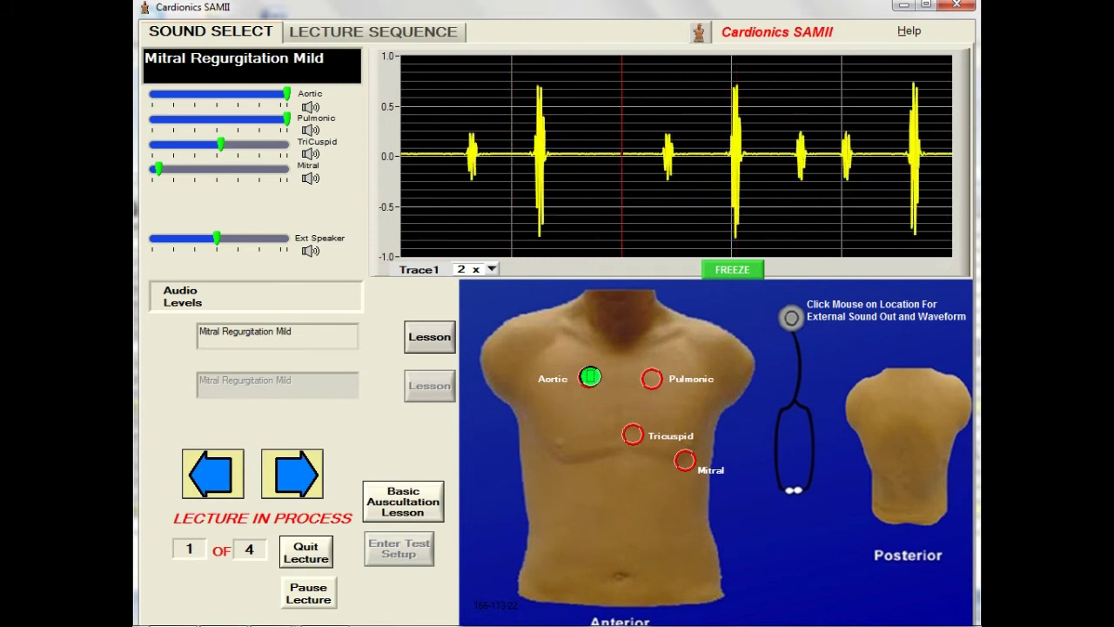
pyautogui.click(301, 475)
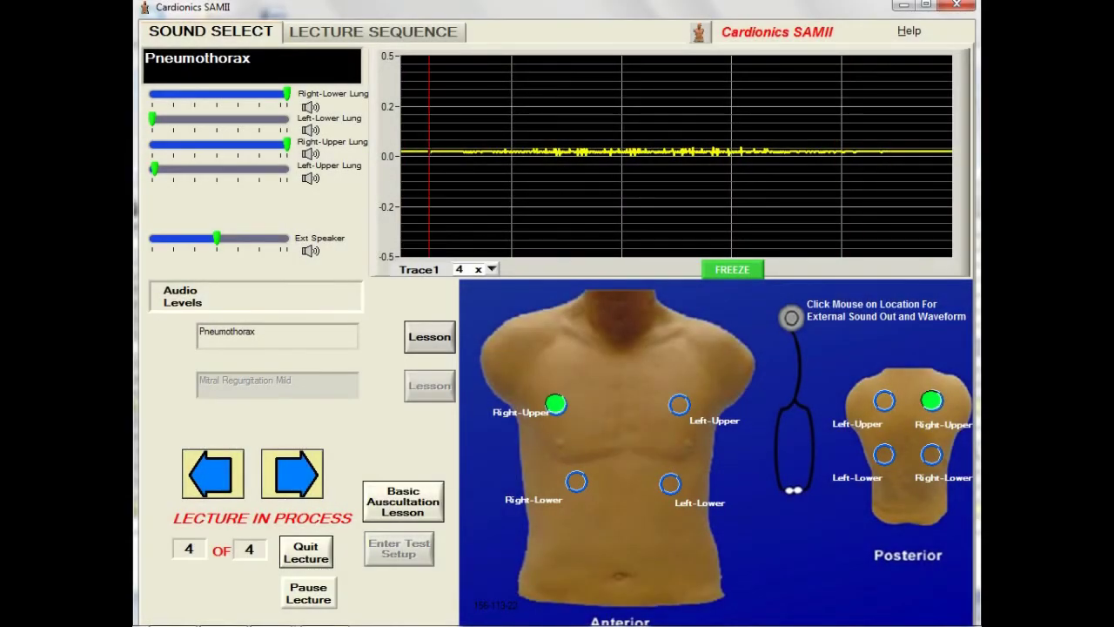
pyautogui.click(440, 340)
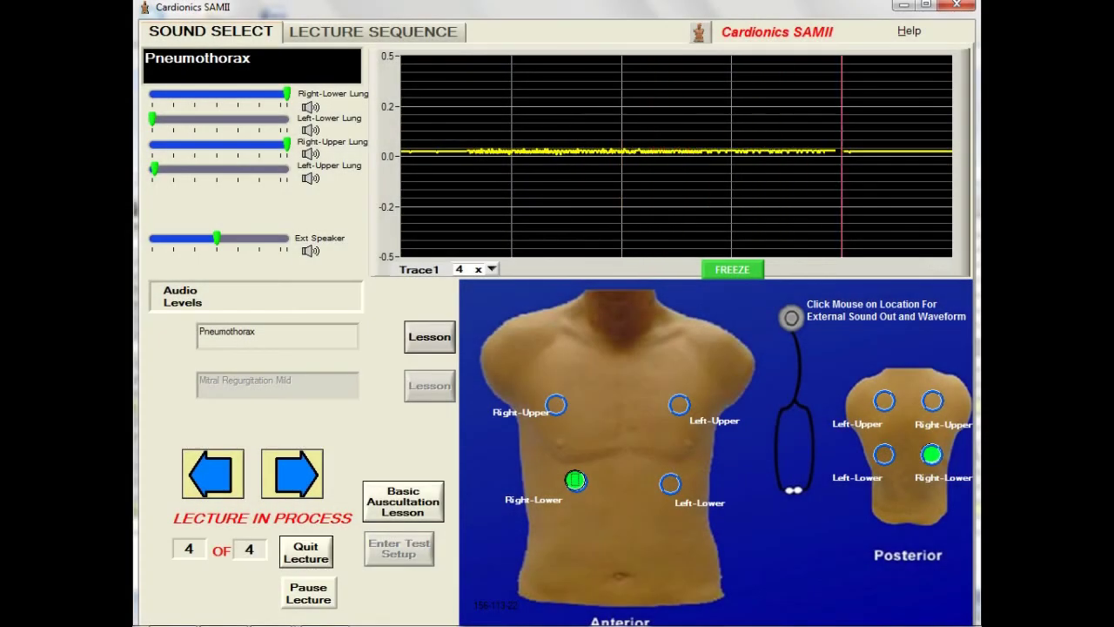
pyautogui.click(327, 589)
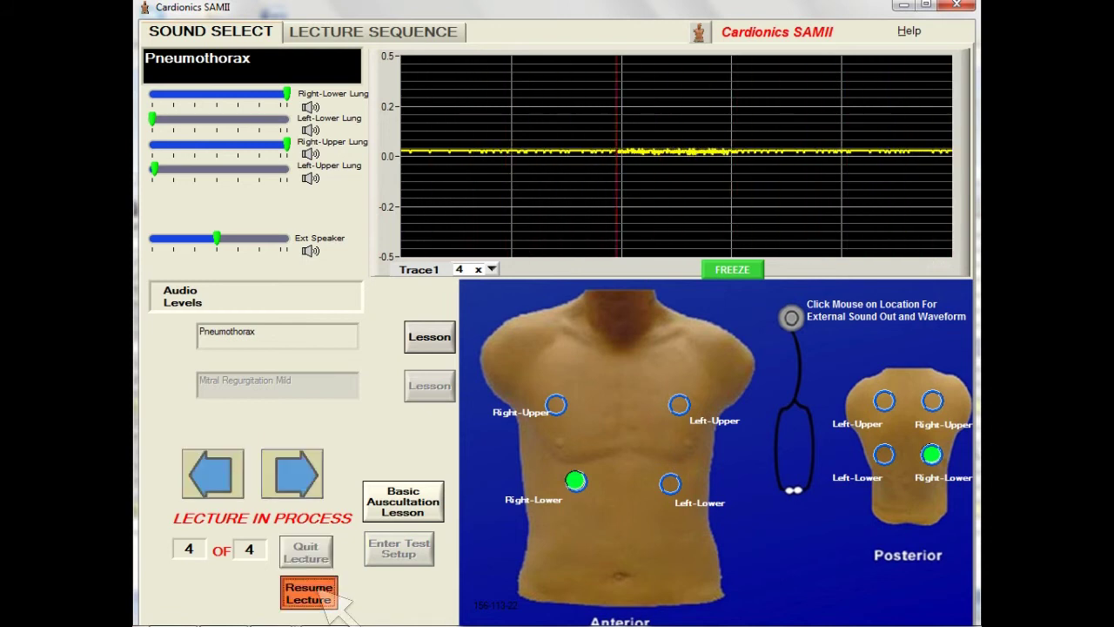
pyautogui.click(322, 594)
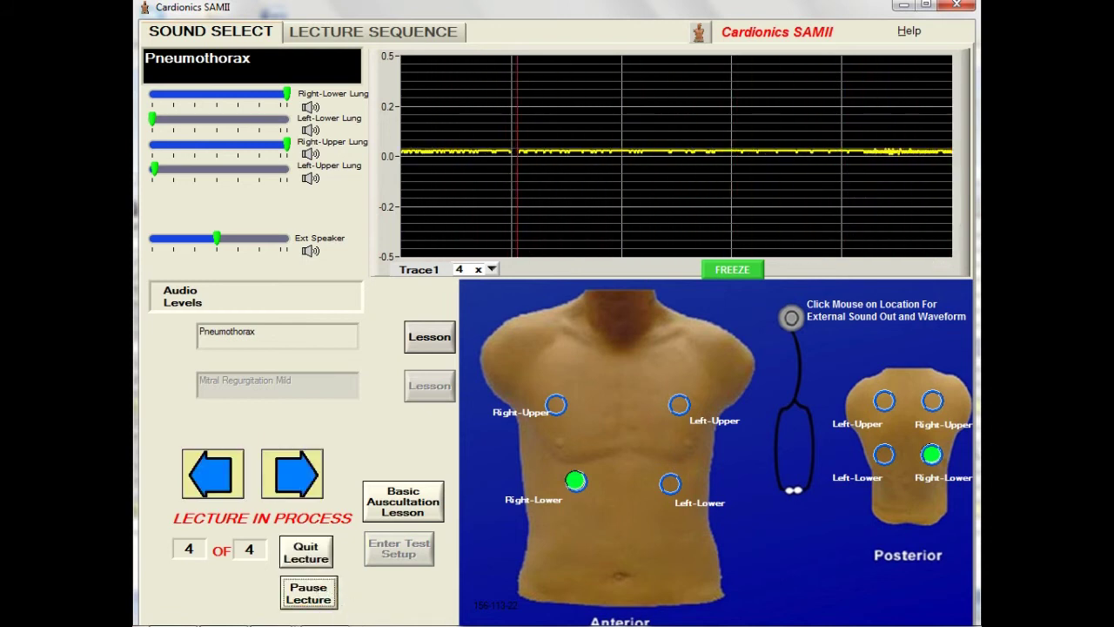
pyautogui.click(309, 554)
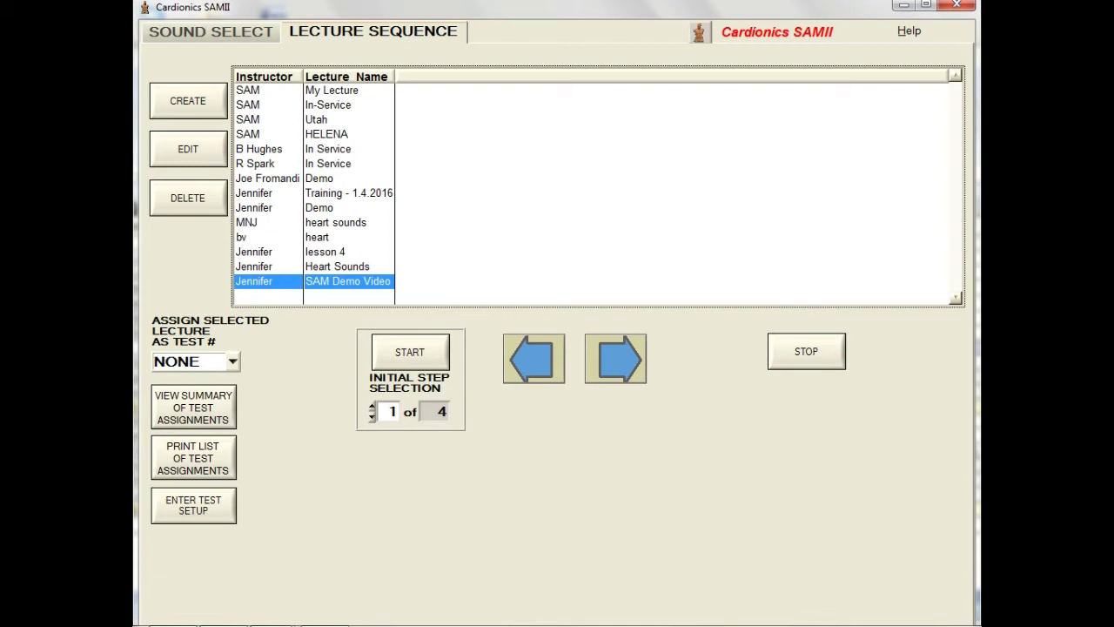
# Step: Assign the selected SAM Demo Video lecture as TEST 1
pyautogui.hotkey('alt', 'Down')
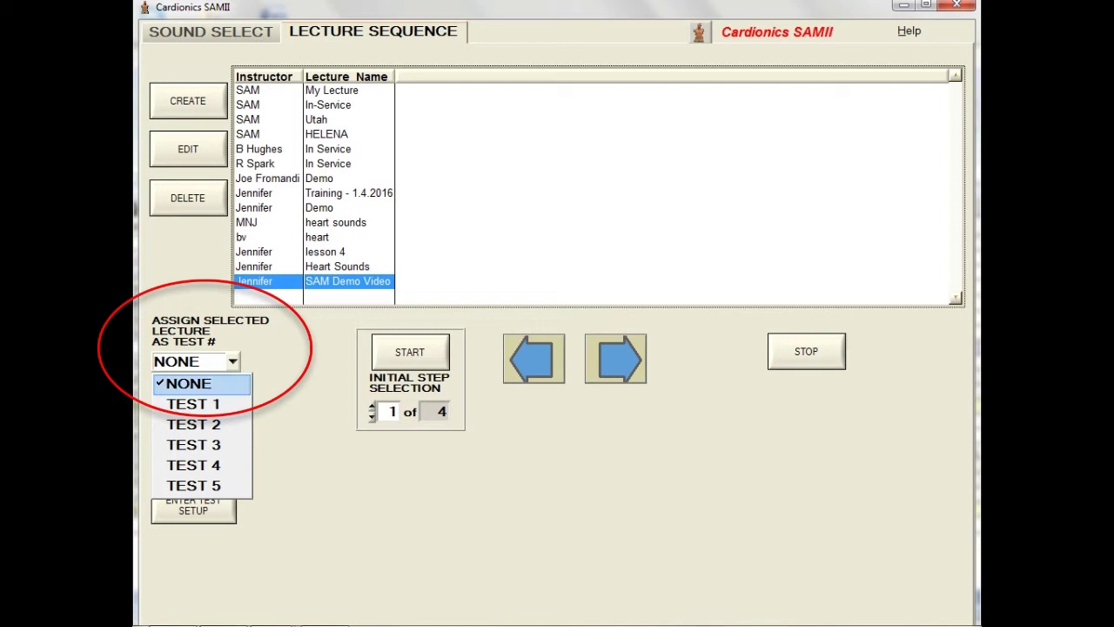
pyautogui.press('Down')
pyautogui.press('Return')
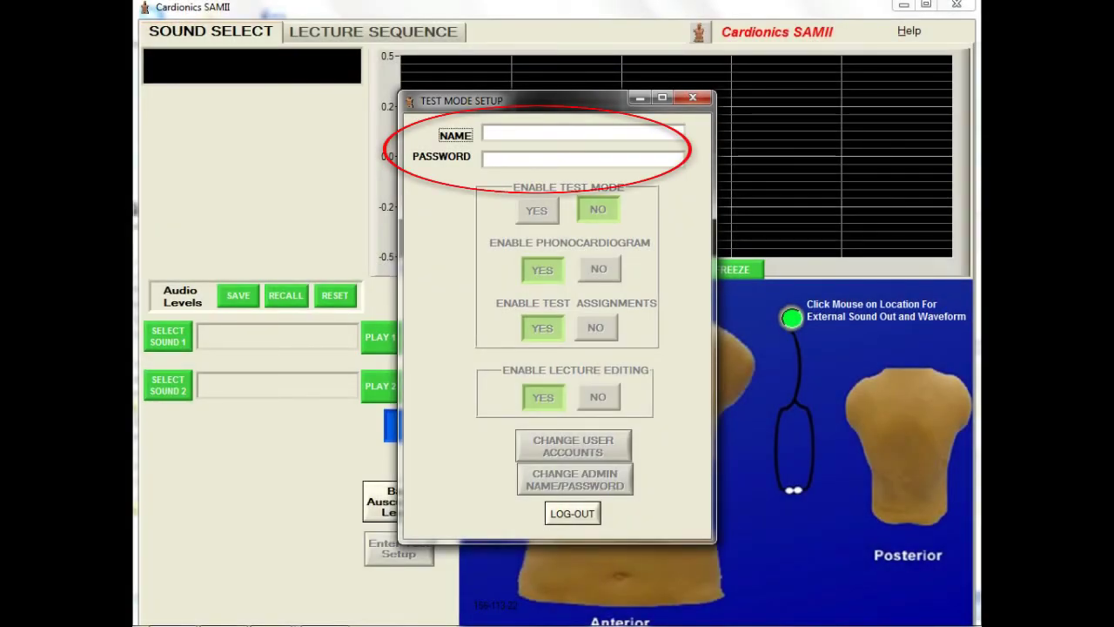
# Step: Log in to Test Mode Setup with the administrator name and password
pyautogui.write('SAM123')
pyautogui.click(584, 159)
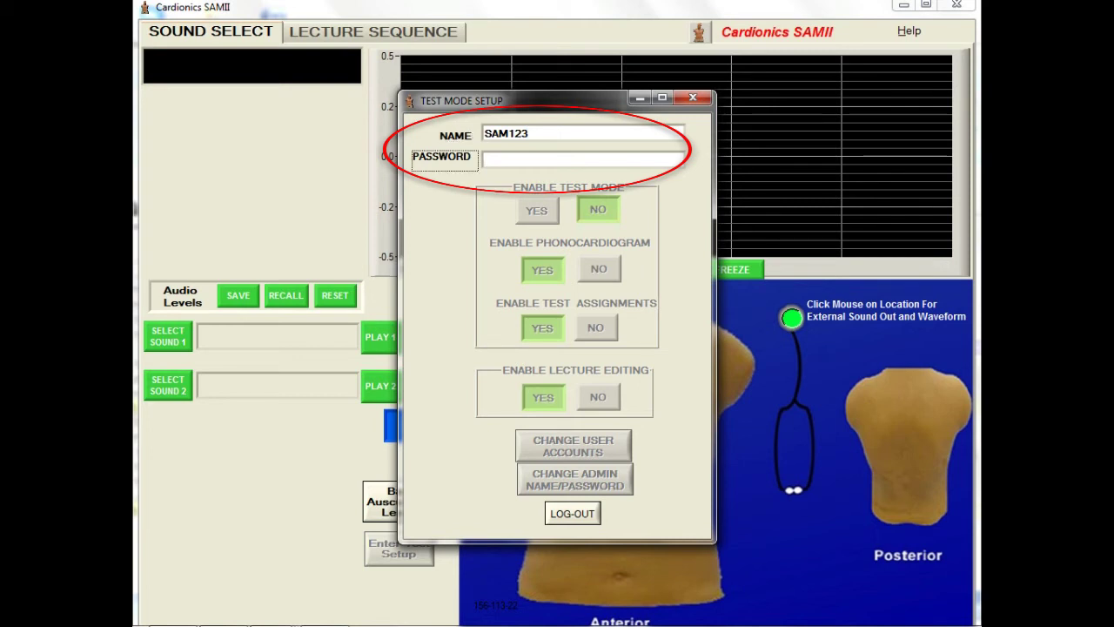
pyautogui.write('***')
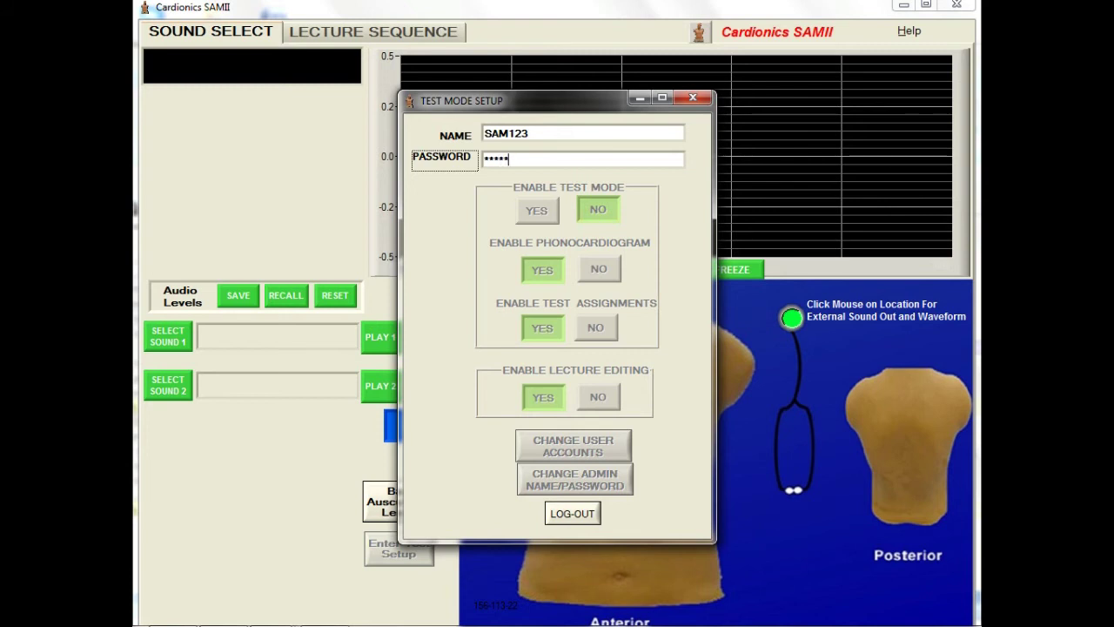
pyautogui.write('****')
pyautogui.press('Return')
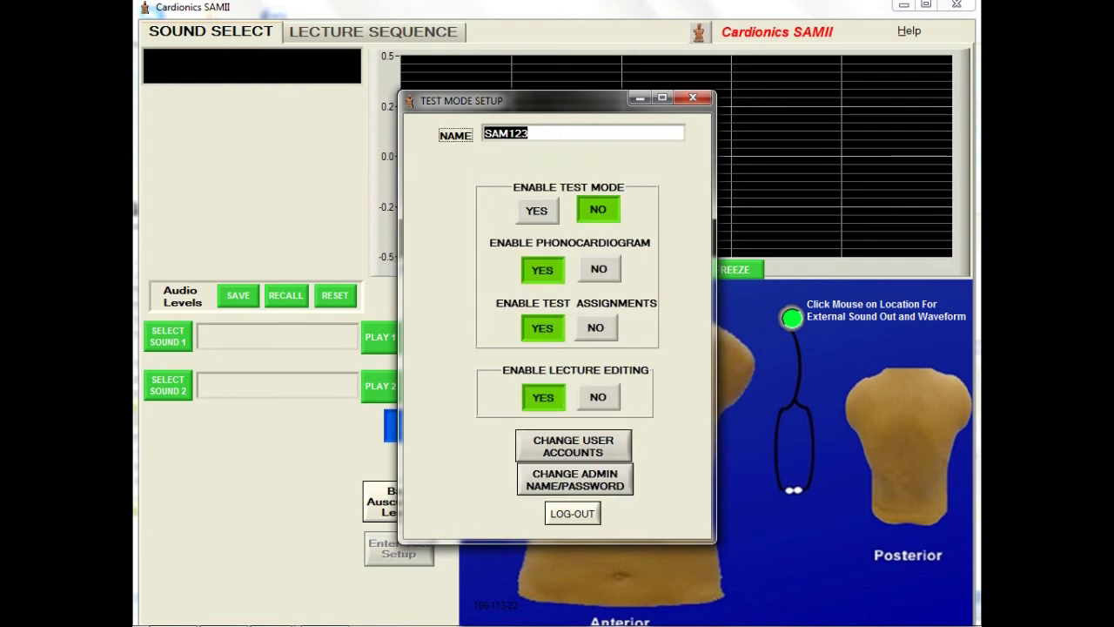
# Step: Enable test mode, keep the phonocardiogram set to YES, and log out of setup
pyautogui.click(537, 210)
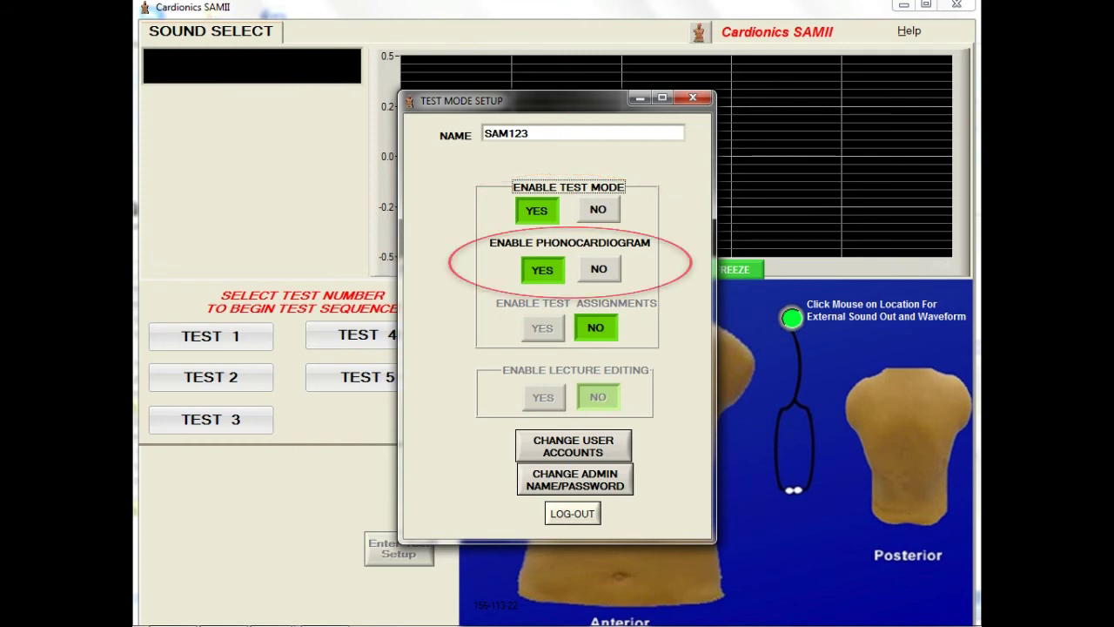
pyautogui.click(599, 269)
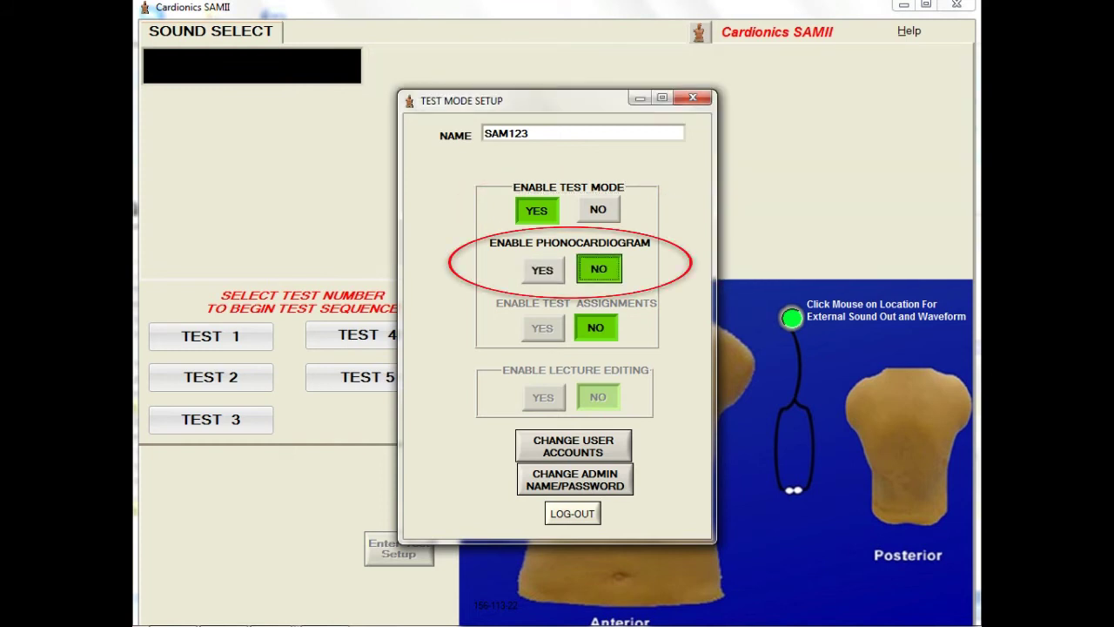
pyautogui.click(542, 270)
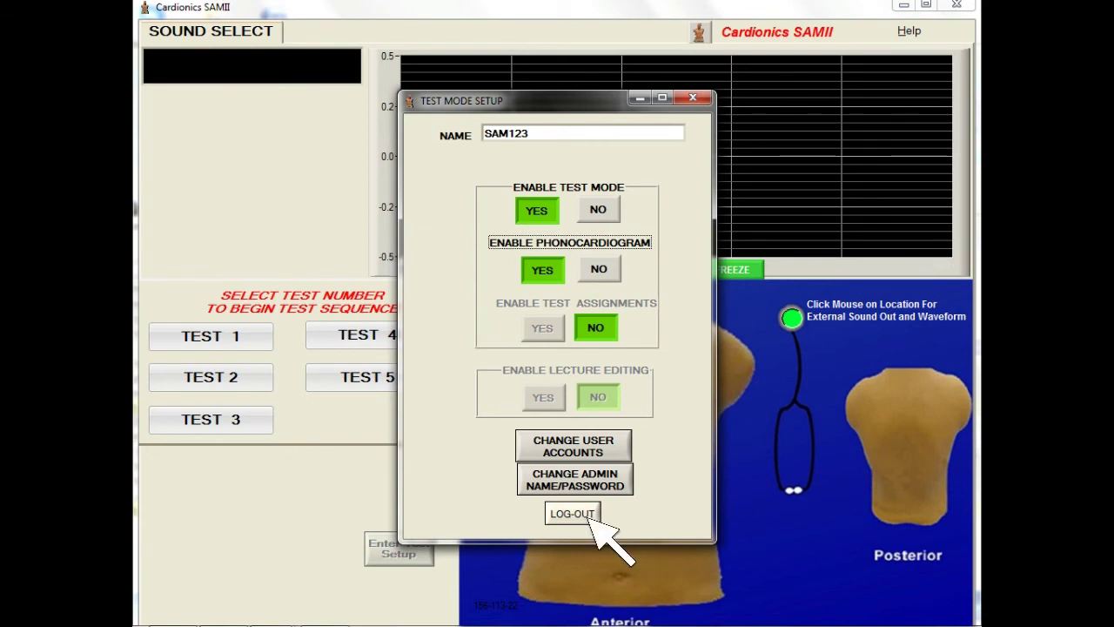
pyautogui.click(572, 512)
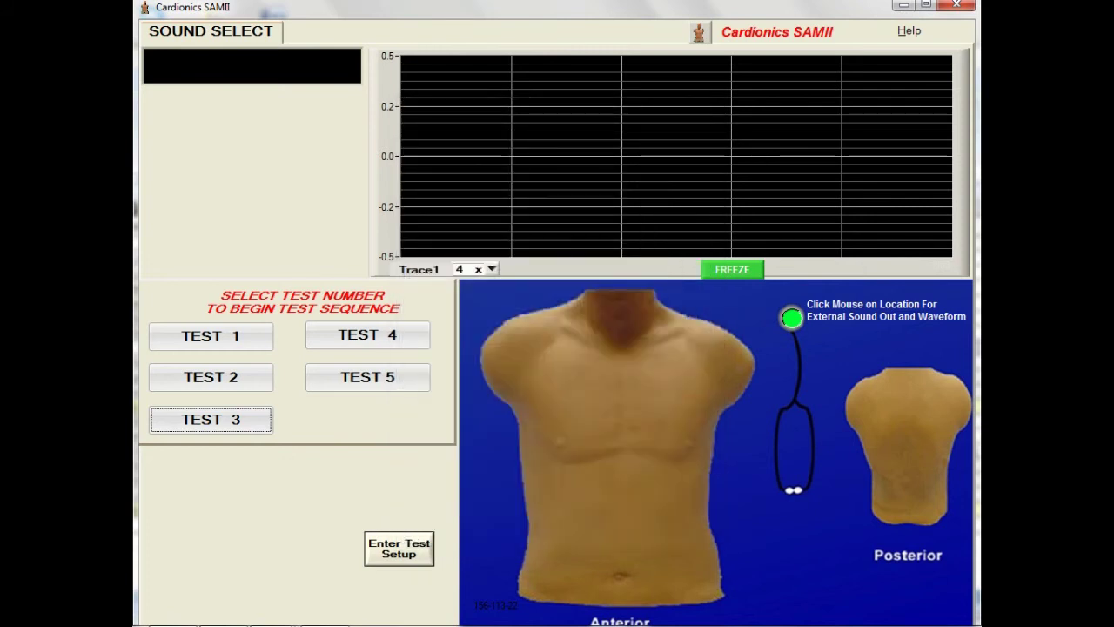
# Step: Run the Test 1 sequence, then return to the test mode setup login
pyautogui.click(256, 420)
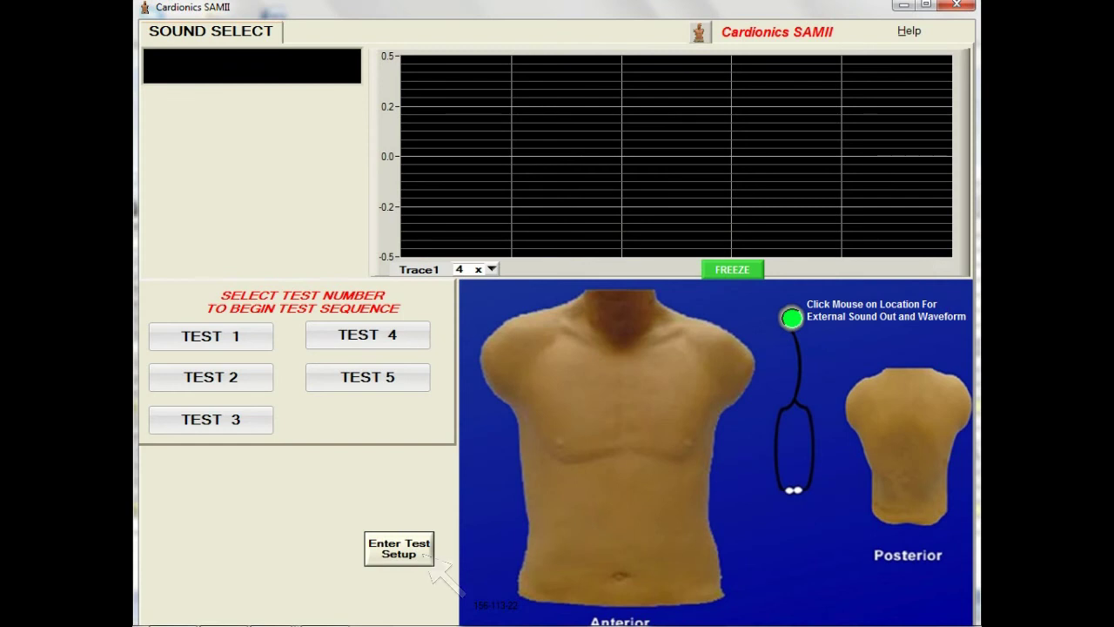
pyautogui.click(425, 553)
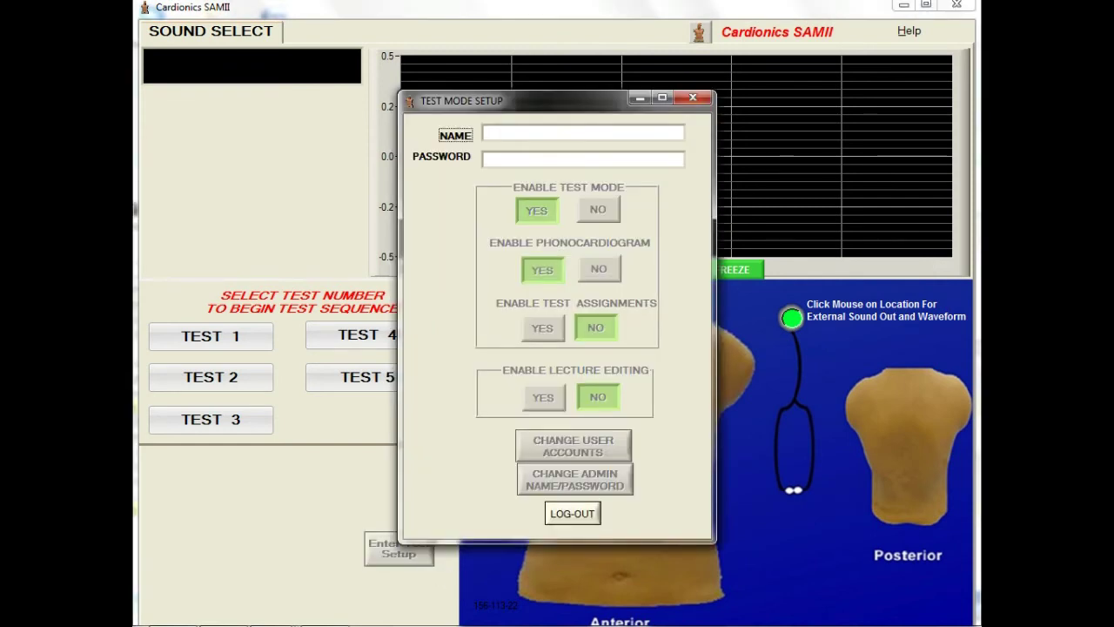
# Step: Log in with the administrator name and password and set Enable Test Mode to NO
pyautogui.write('SAM')
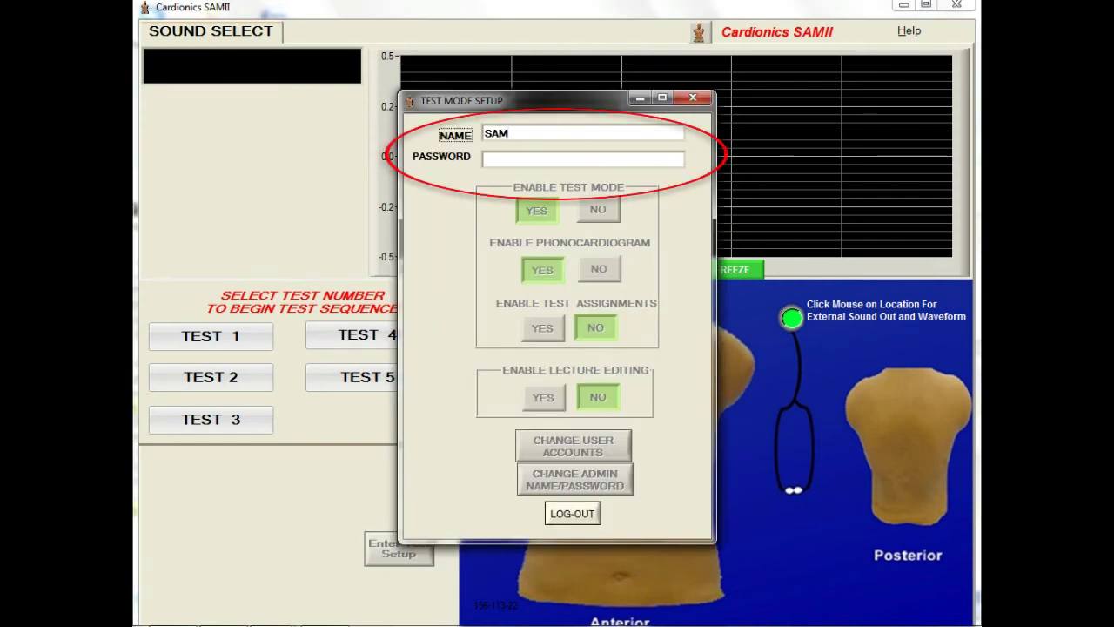
pyautogui.write('123')
pyautogui.press('BackSpace')
pyautogui.press('BackSpace')
pyautogui.press('BackSpace')
pyautogui.write('123')
pyautogui.click(486, 159)
pyautogui.write('*******')
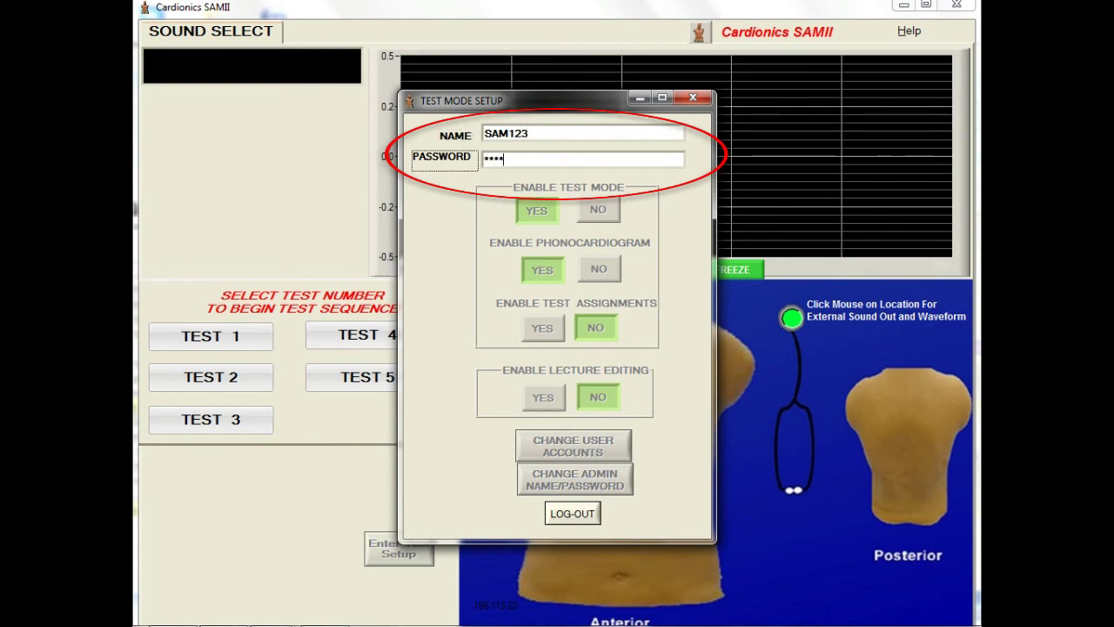
pyautogui.press('Return')
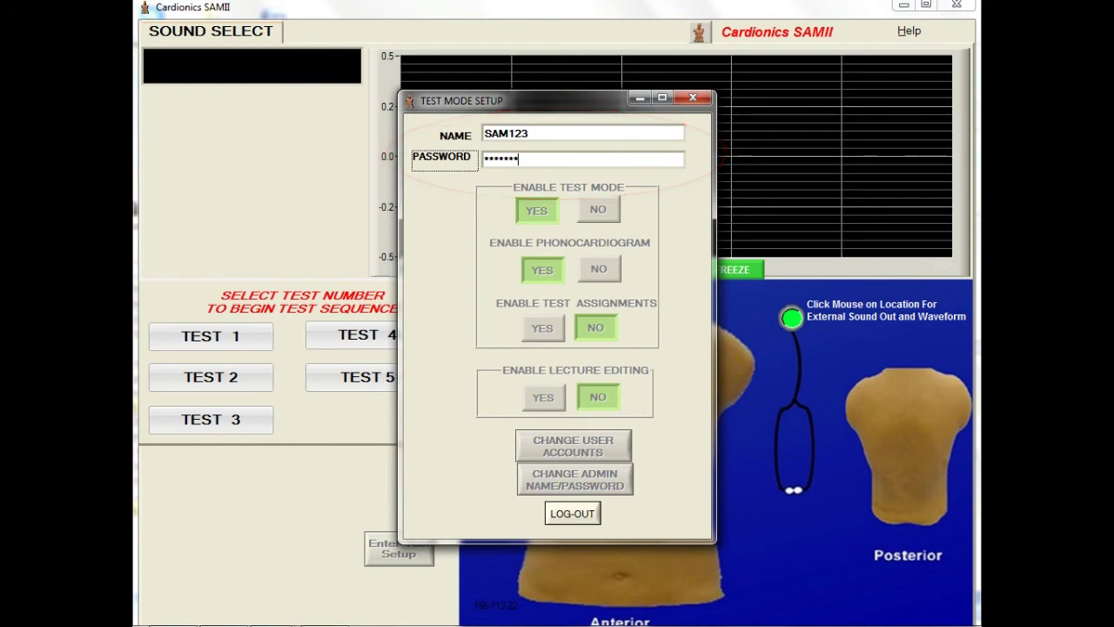
pyautogui.click(600, 209)
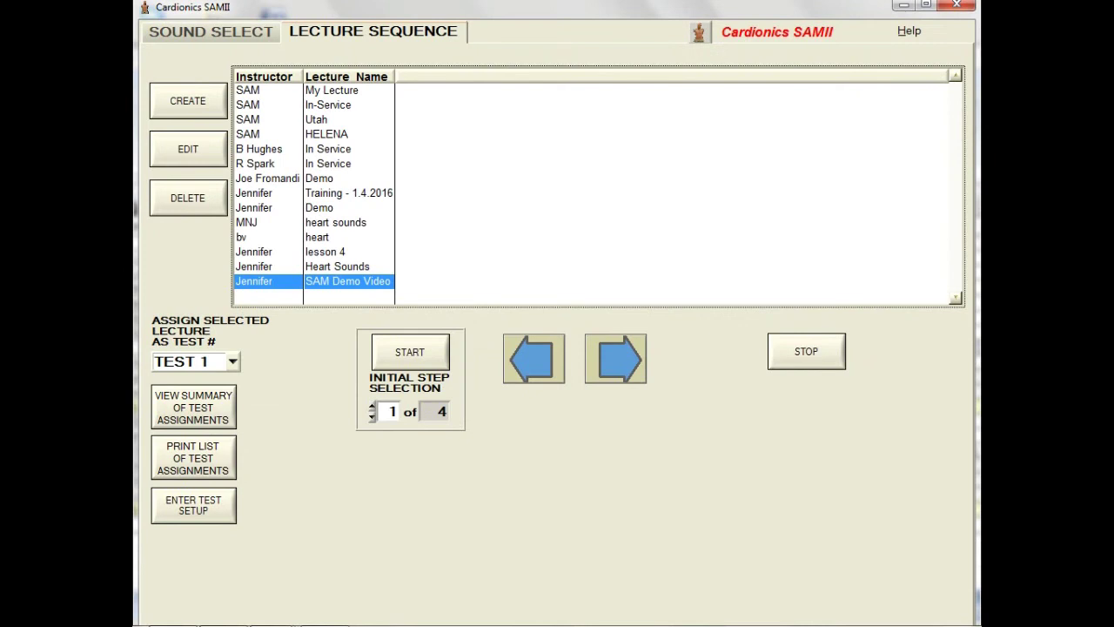
# Step: Delete test assignment 5 from the test assignment summary, then close the summary
pyautogui.click(226, 402)
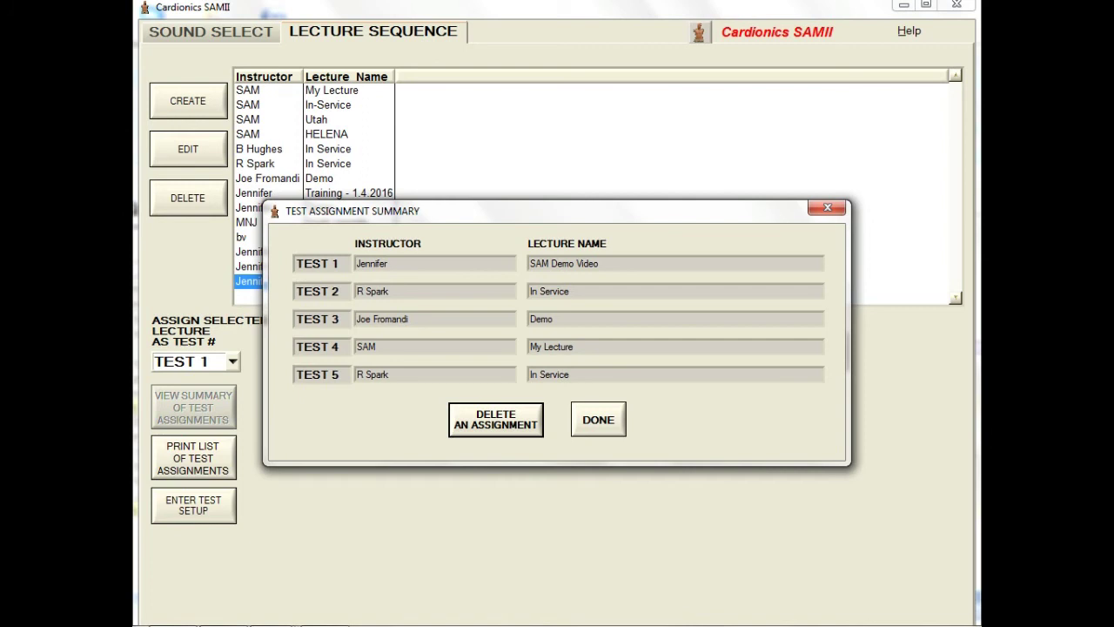
pyautogui.click(513, 422)
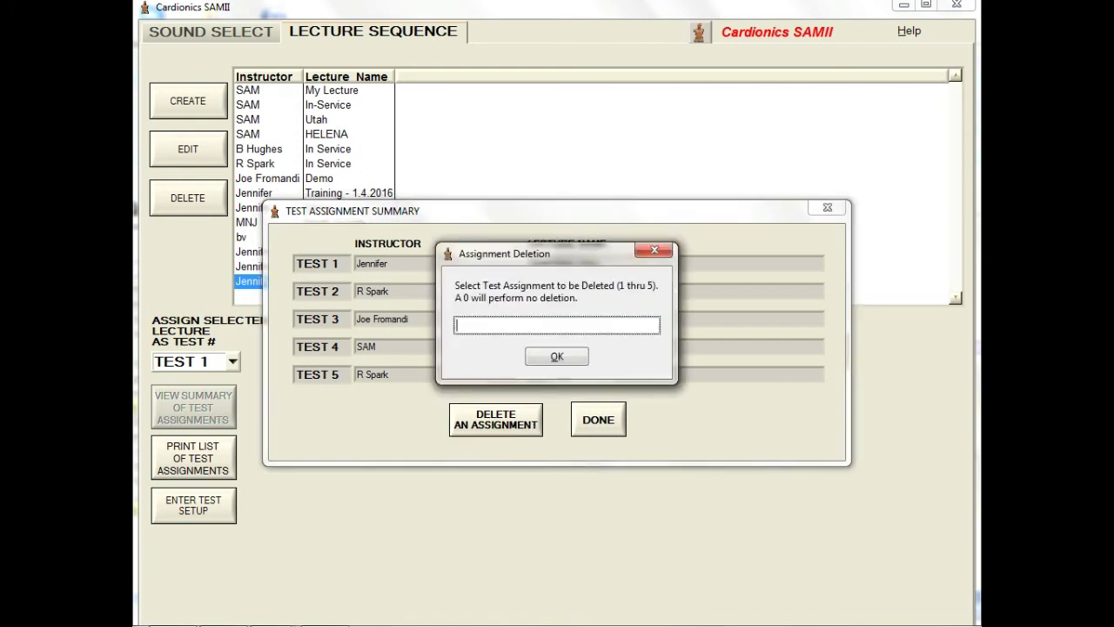
pyautogui.write('5')
pyautogui.click(557, 357)
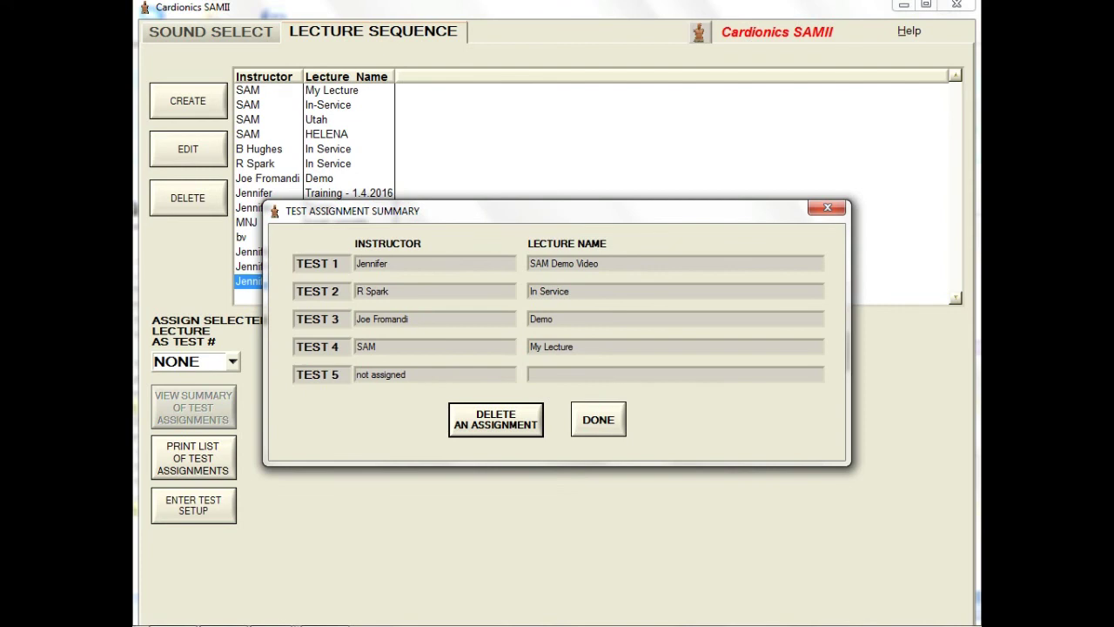
pyautogui.click(616, 427)
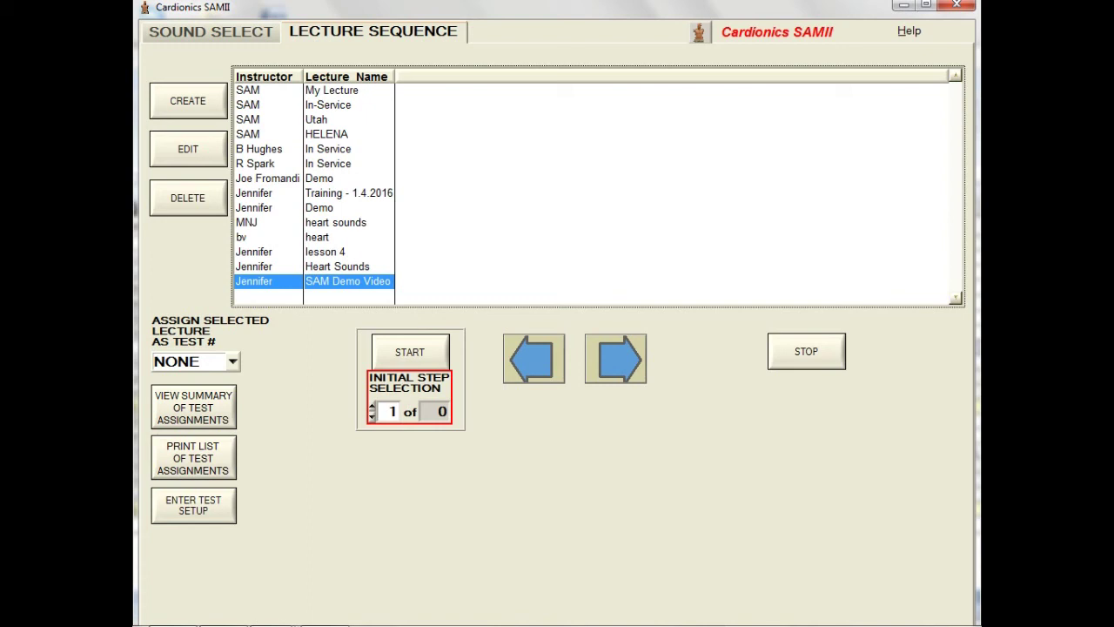
# Step: Log into test mode setup with the administrator name and password
pyautogui.click(227, 514)
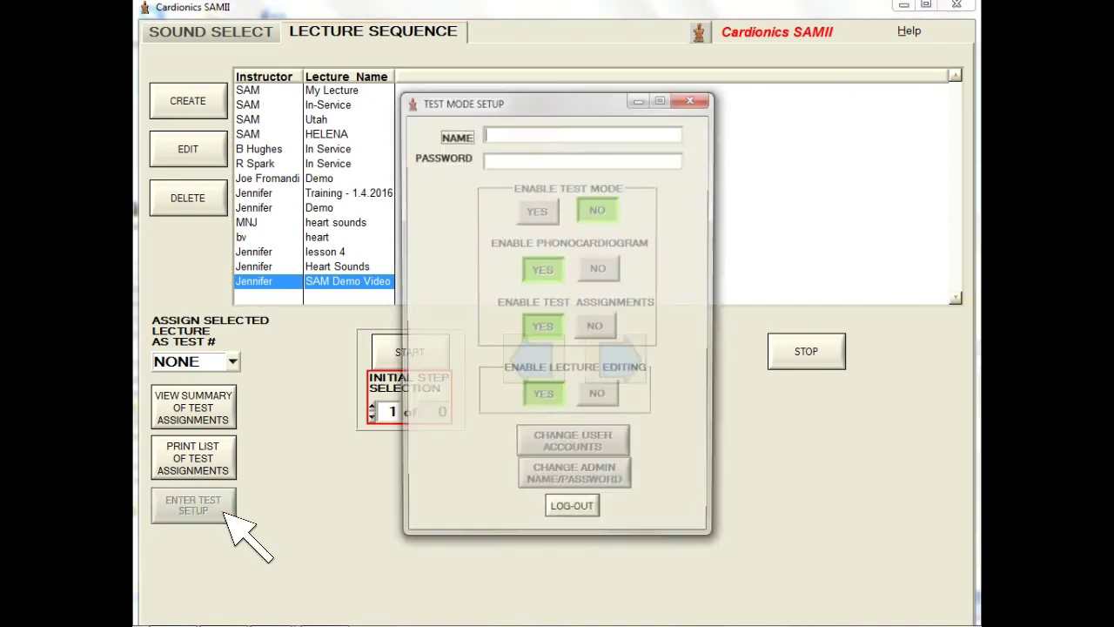
pyautogui.write('SAM123')
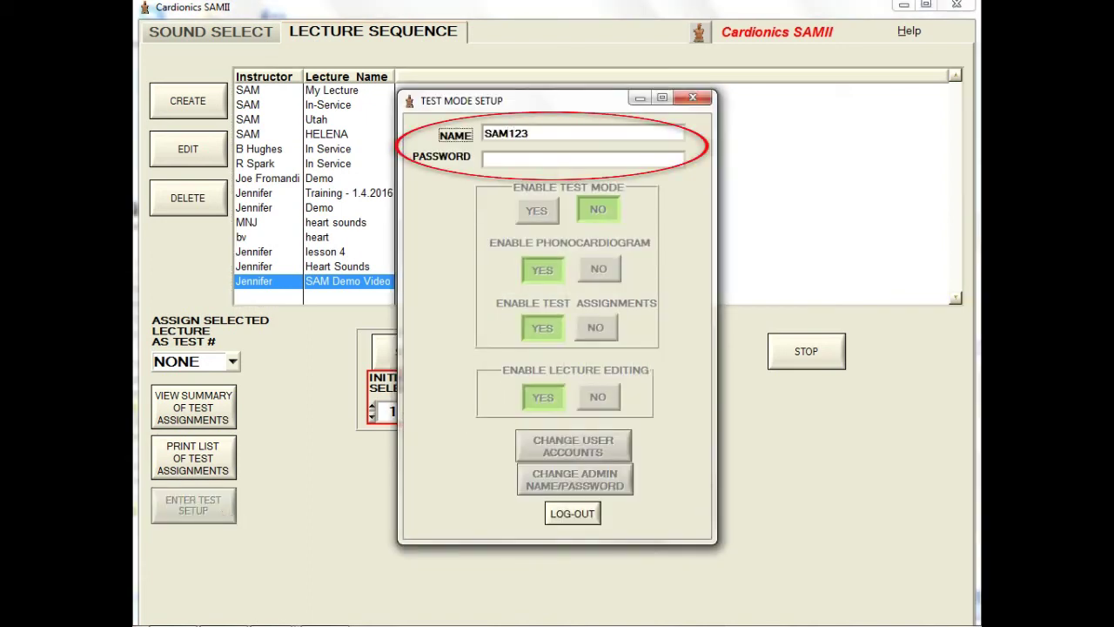
pyautogui.press('Tab')
pyautogui.write('*******')
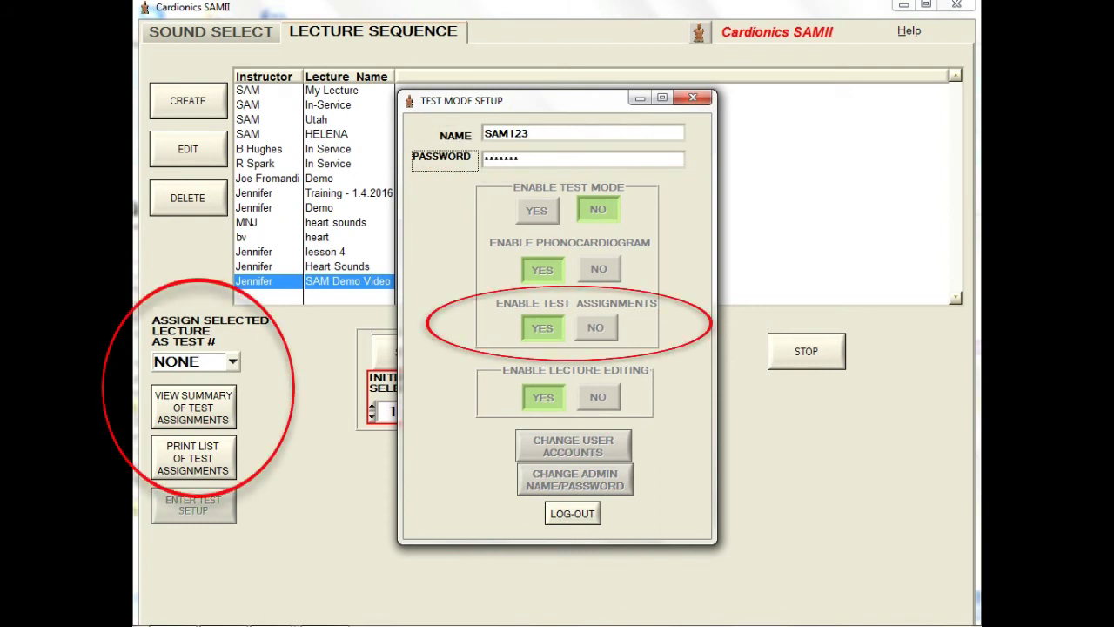
pyautogui.press('Return')
# Step: Toggle test assignments and lecture editing off and on, leaving both enabled
pyautogui.click(596, 327)
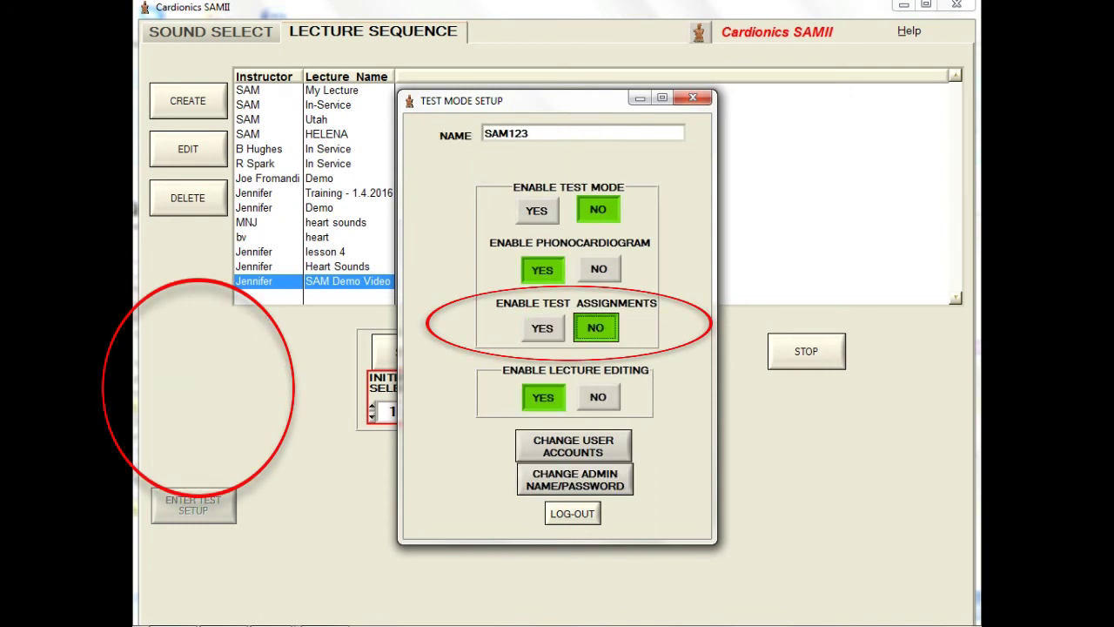
pyautogui.click(542, 328)
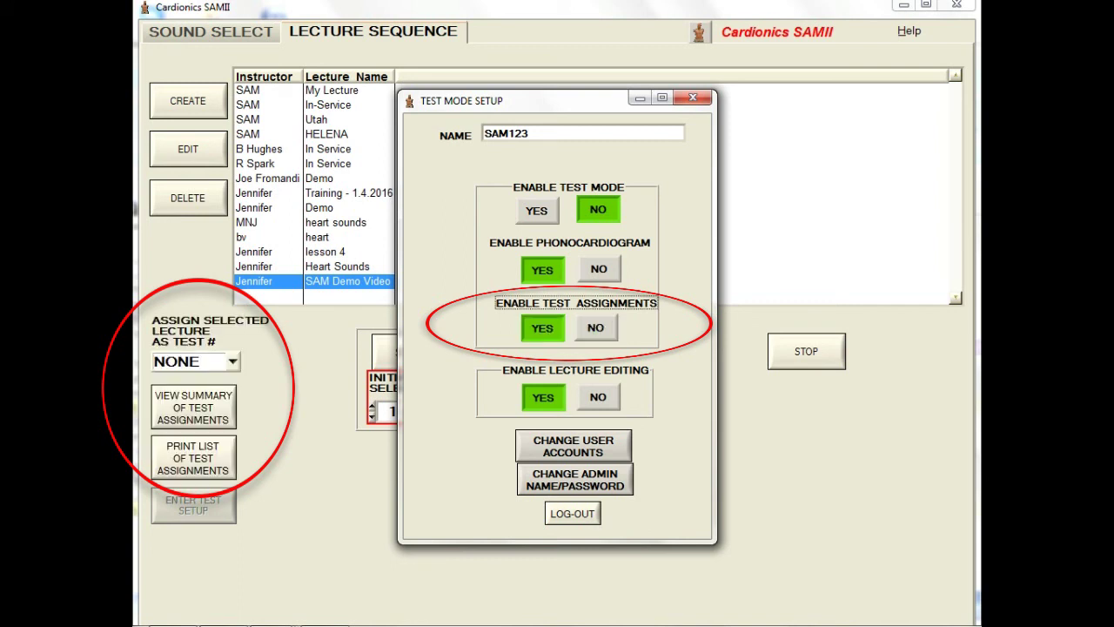
pyautogui.click(595, 327)
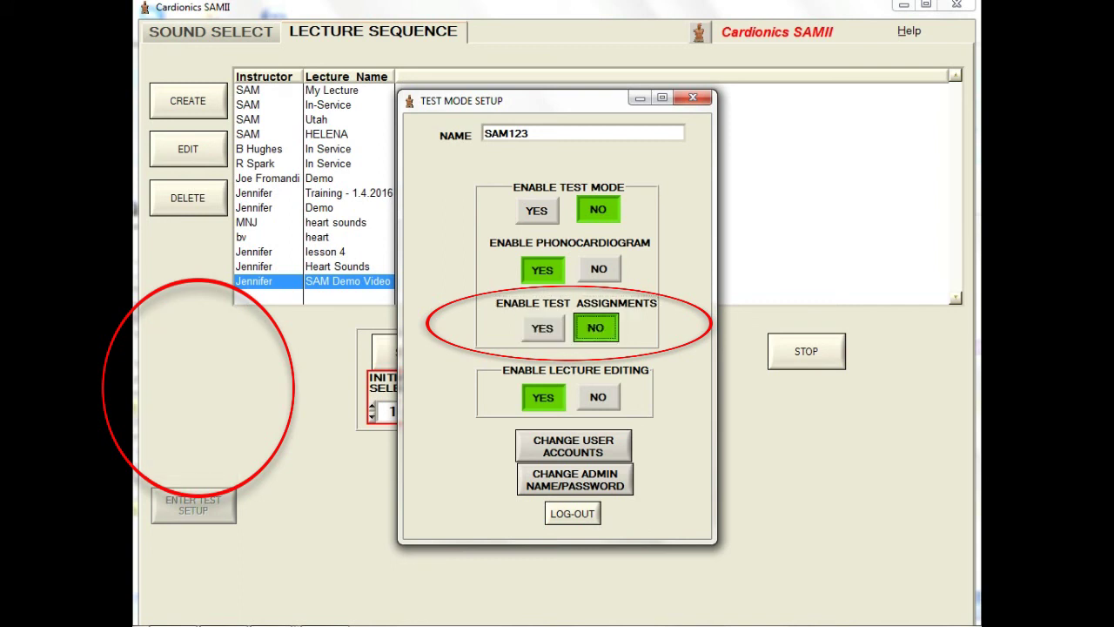
pyautogui.click(543, 327)
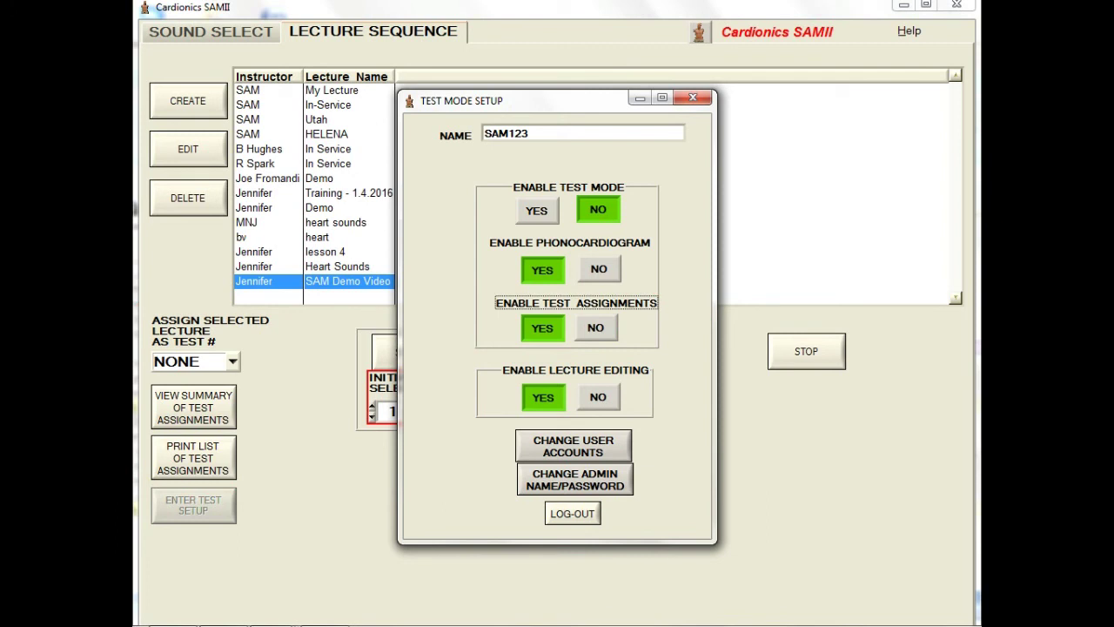
pyautogui.click(598, 397)
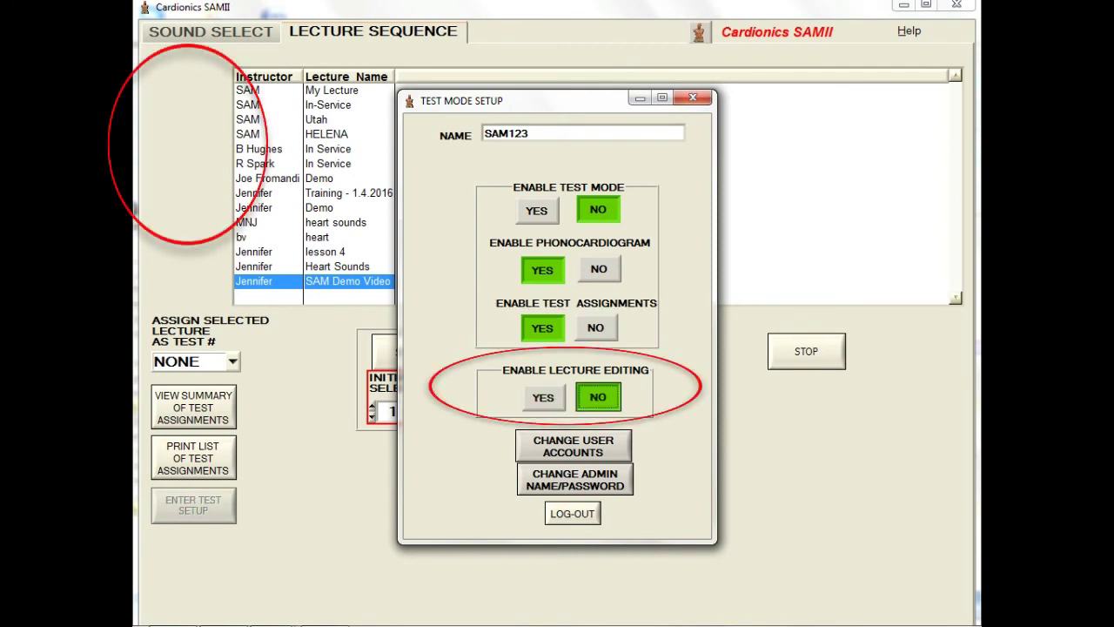
pyautogui.click(543, 397)
pyautogui.click(598, 397)
pyautogui.click(543, 397)
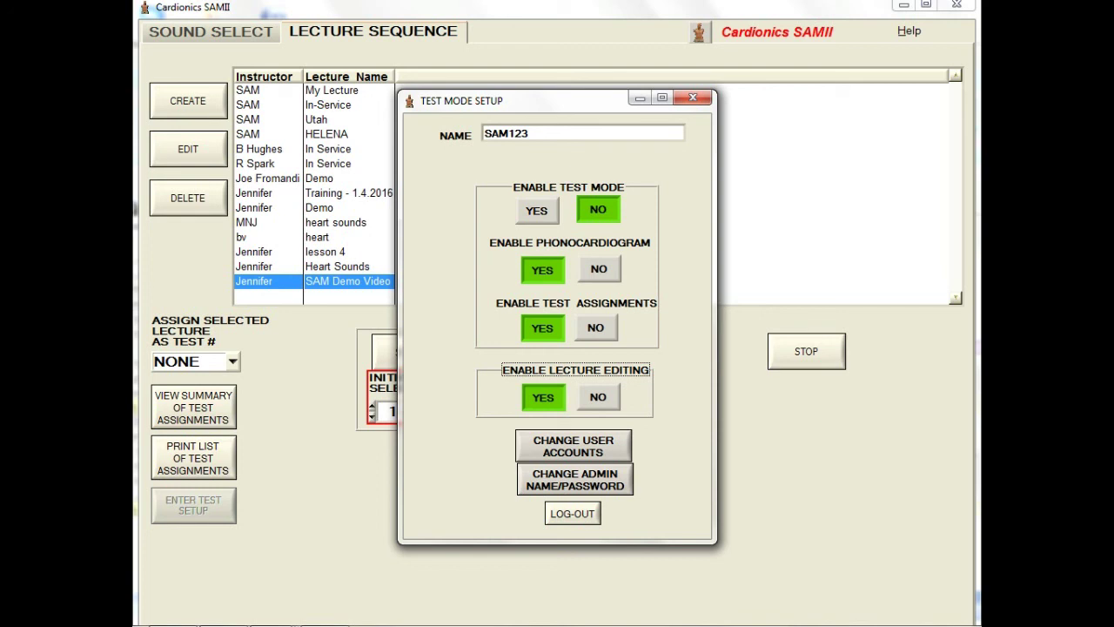
# Step: Replace the administrator credentials with a new name and re-confirmed password
pyautogui.click(612, 479)
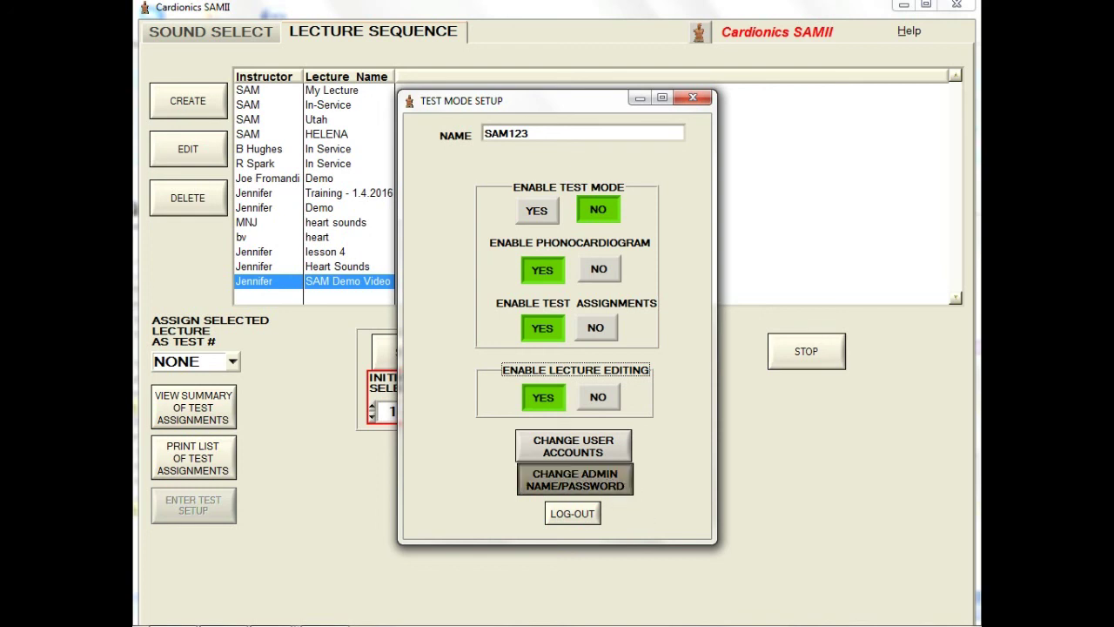
pyautogui.write('Jennifer')
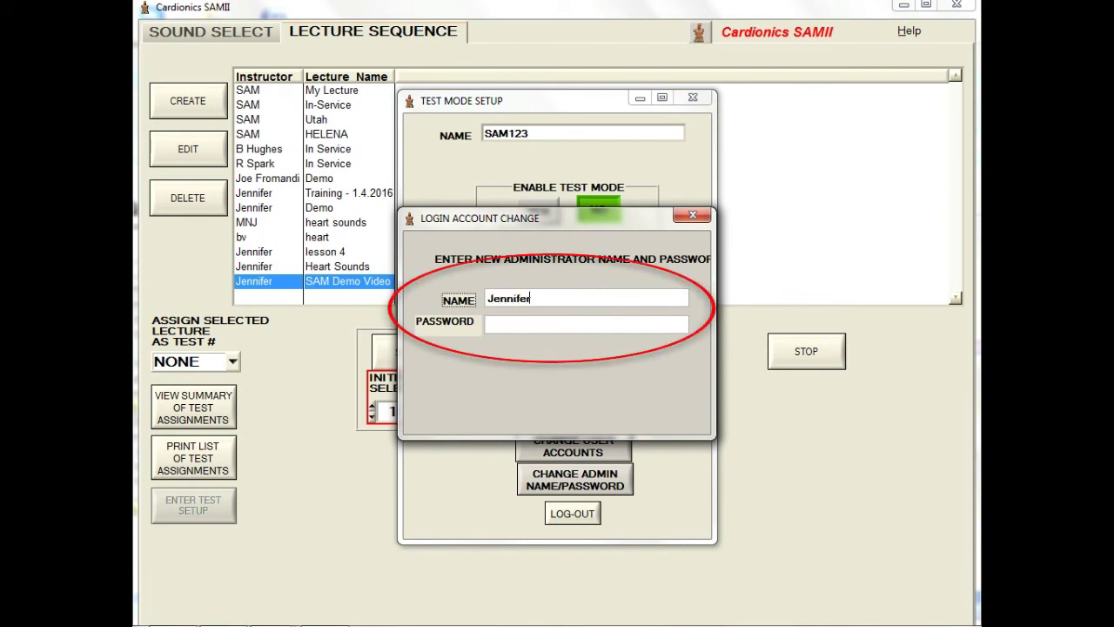
pyautogui.press('Tab')
pyautogui.write('******')
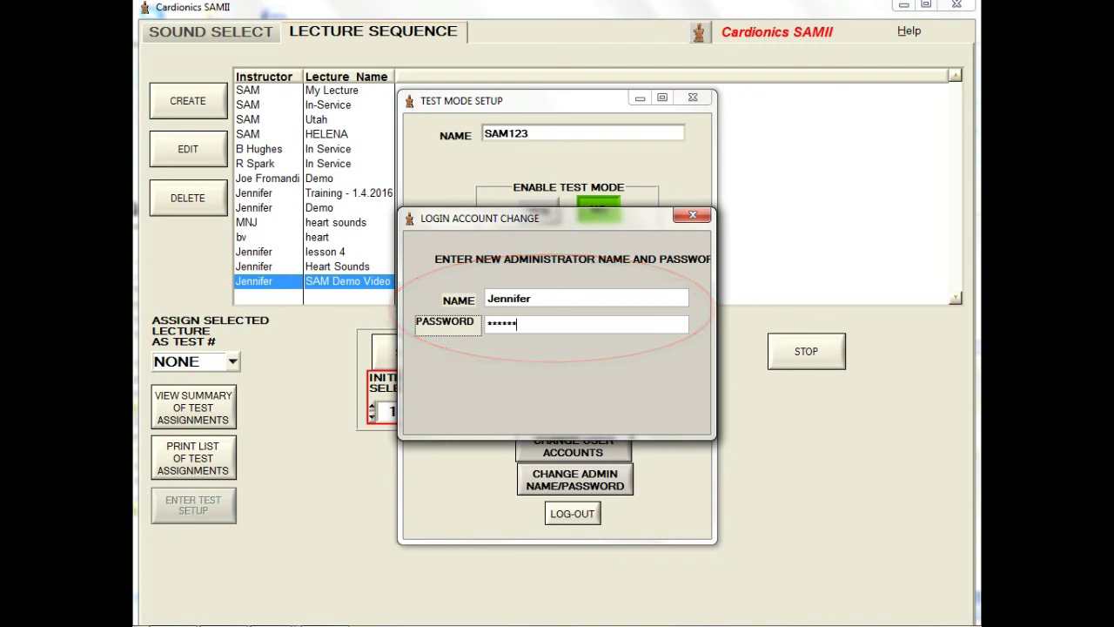
pyautogui.press('Return')
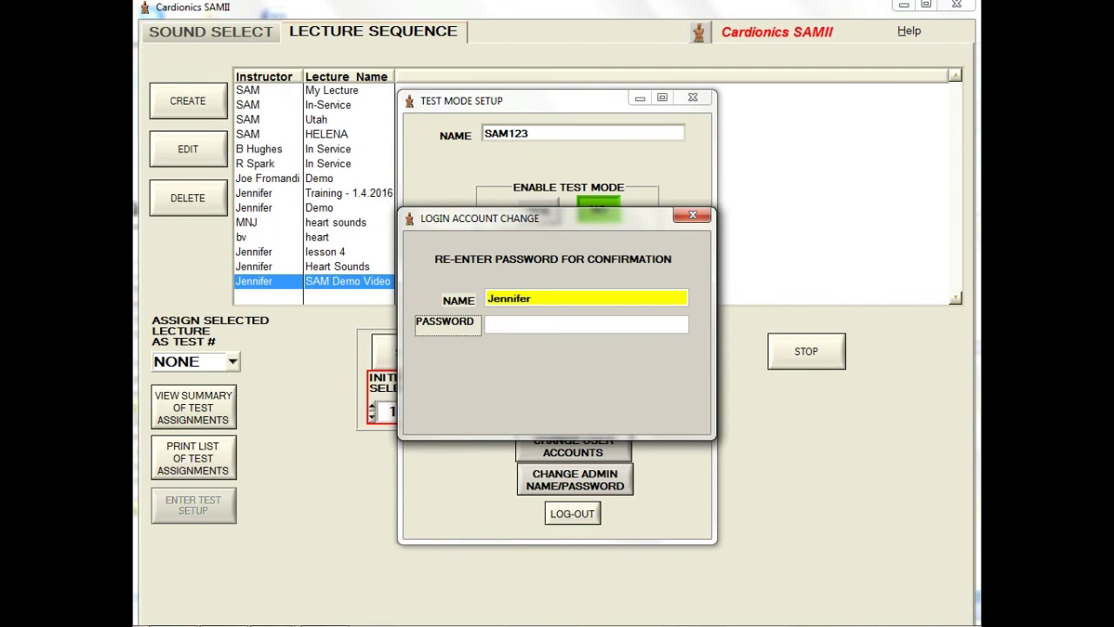
pyautogui.write('******')
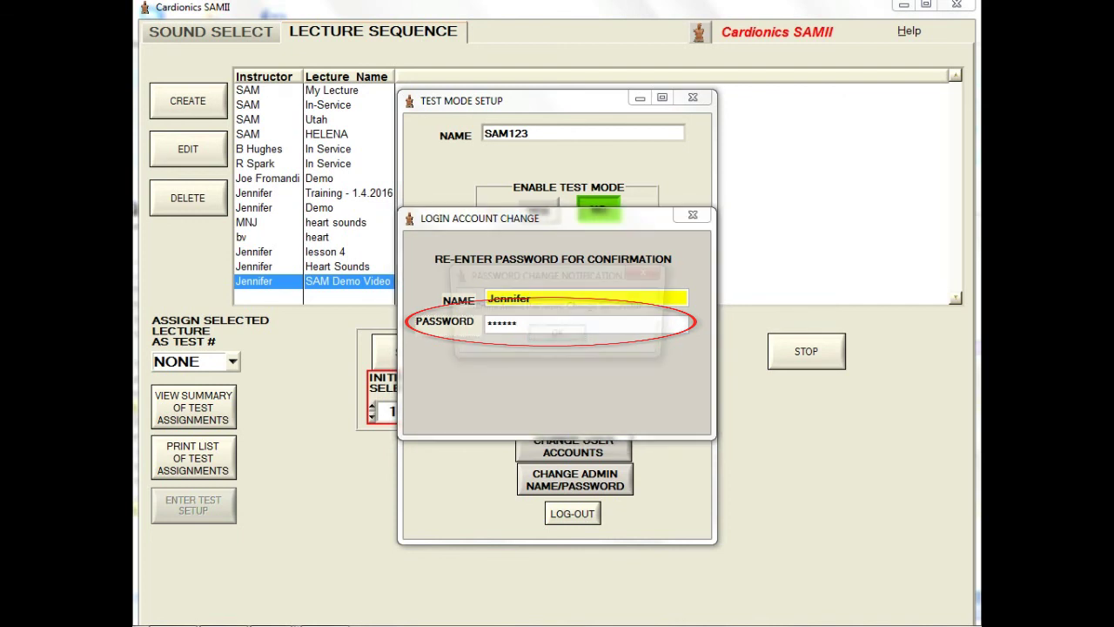
pyautogui.press('Return')
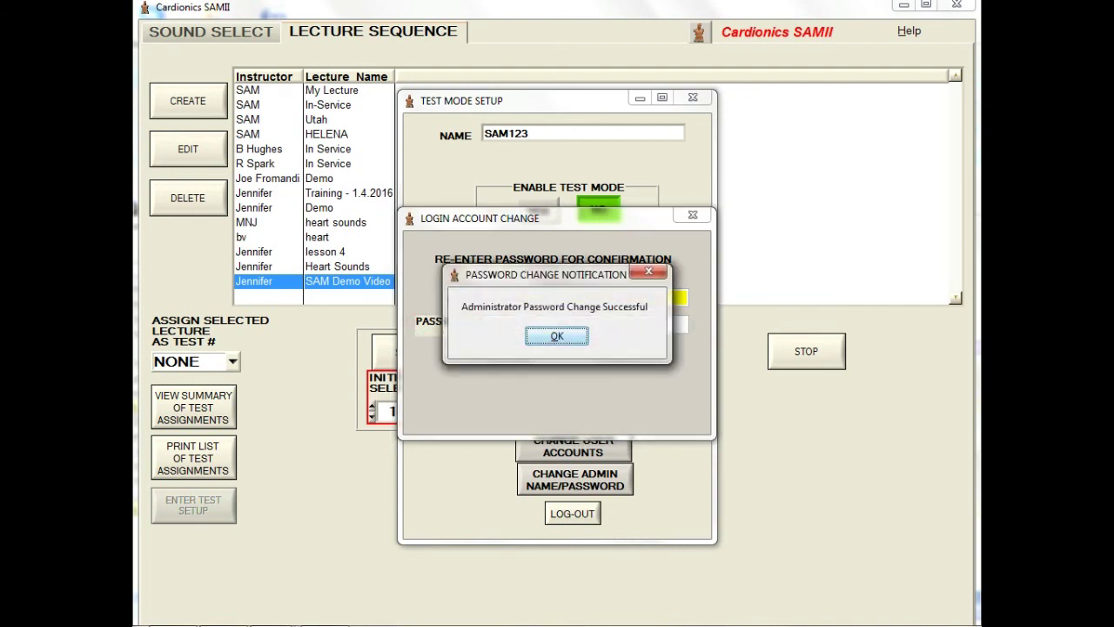
pyautogui.press('Return')
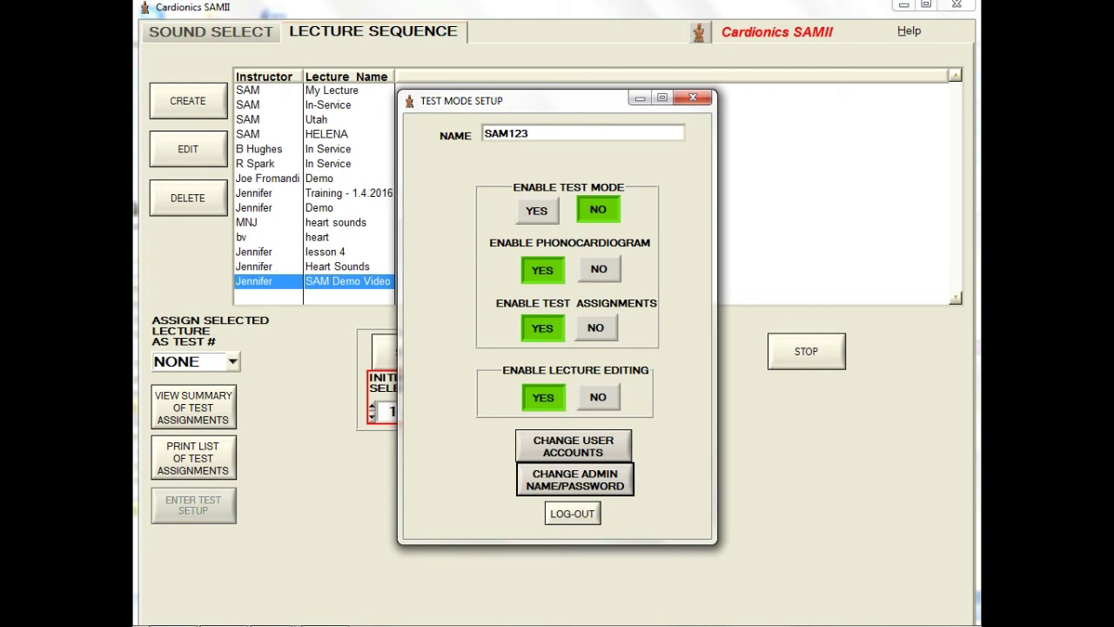
# Step: Give user account slot 2 a new username and re-confirmed password
pyautogui.click(613, 440)
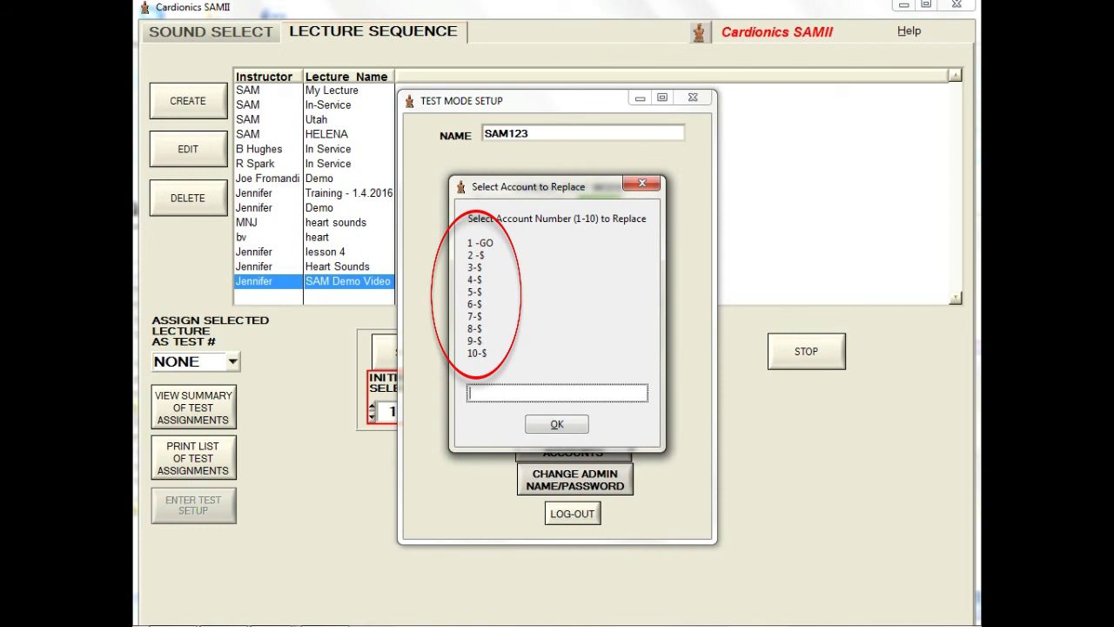
pyautogui.write('2')
pyautogui.press('Return')
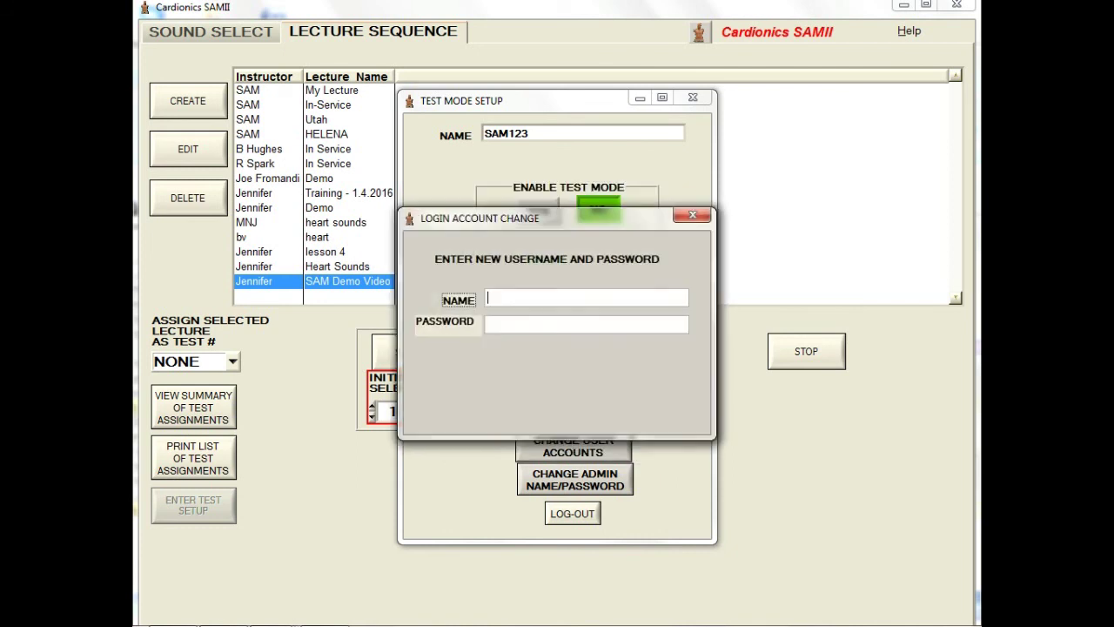
pyautogui.write('Jennifer')
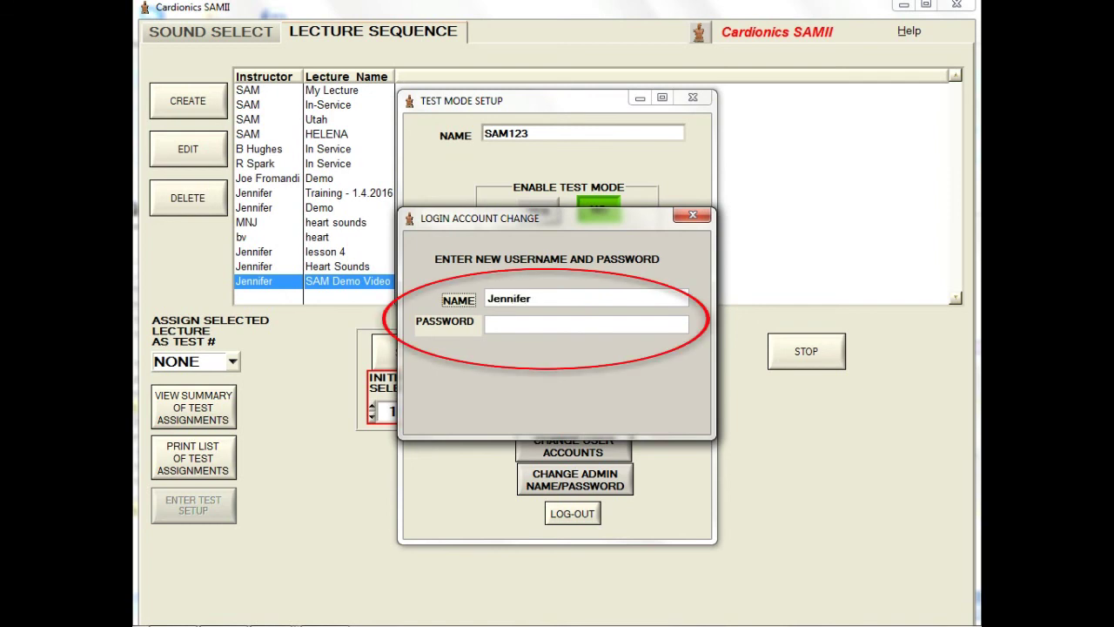
pyautogui.press('Tab')
pyautogui.write('****')
pyautogui.press('Return')
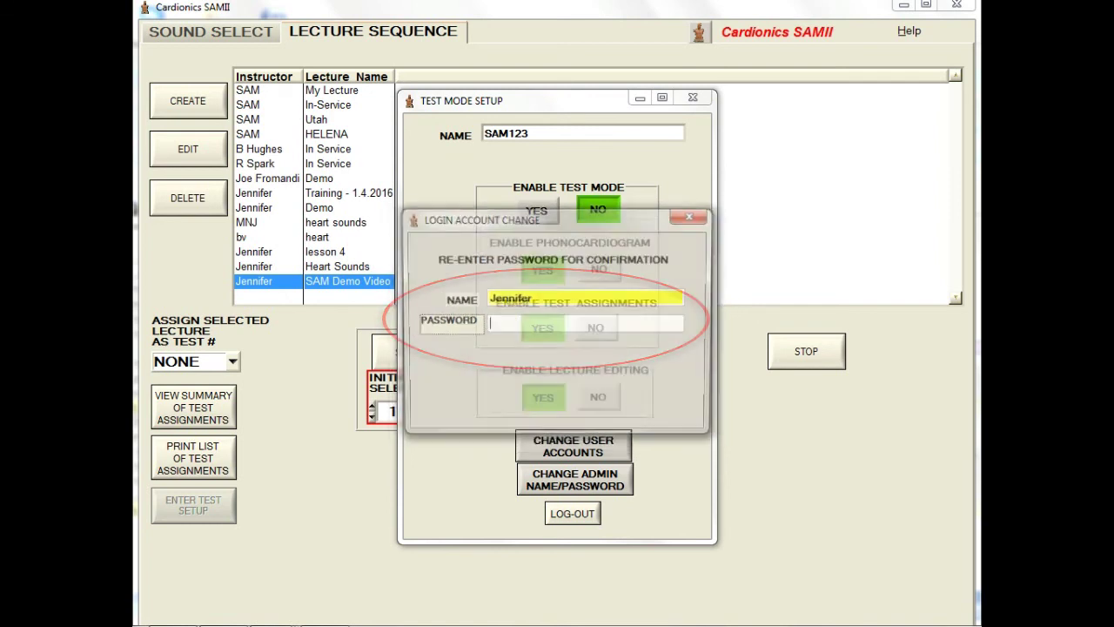
pyautogui.write('******')
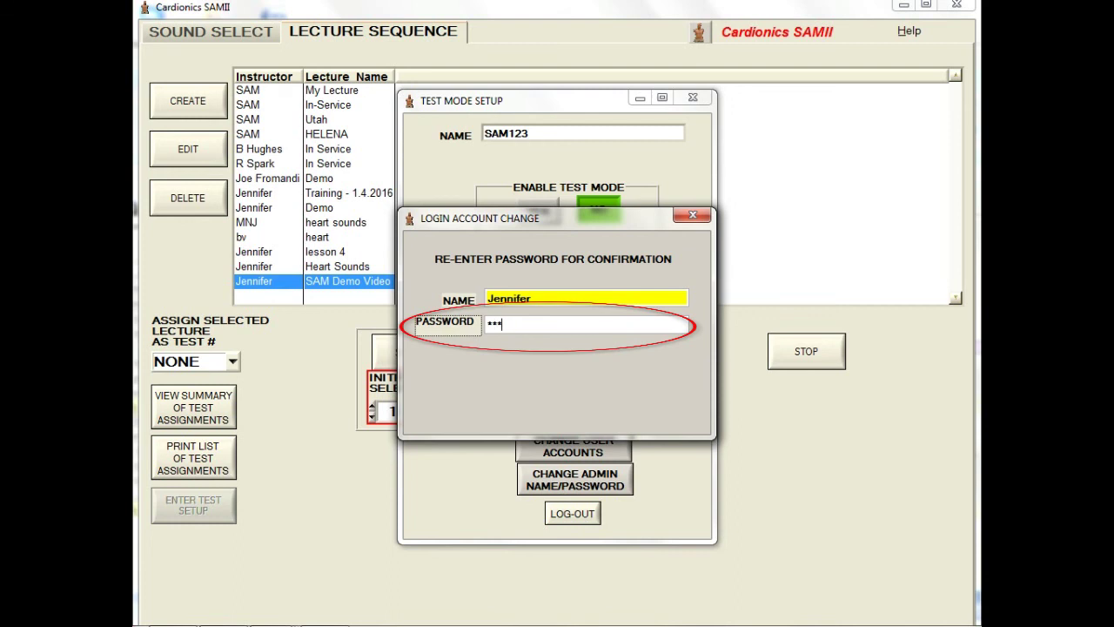
pyautogui.press('Return')
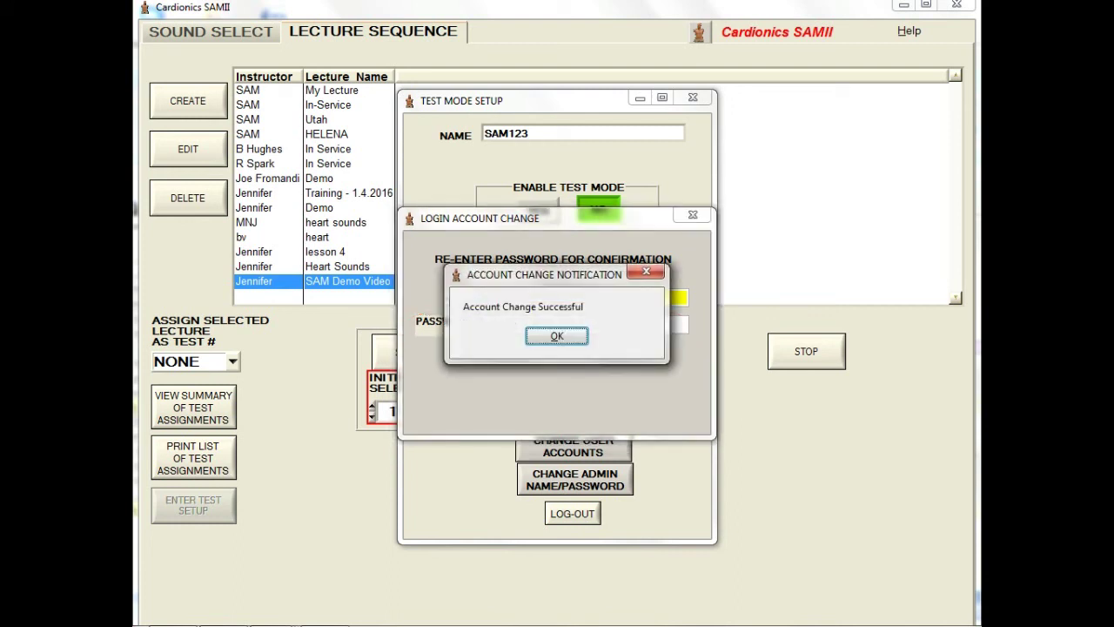
pyautogui.press('Return')
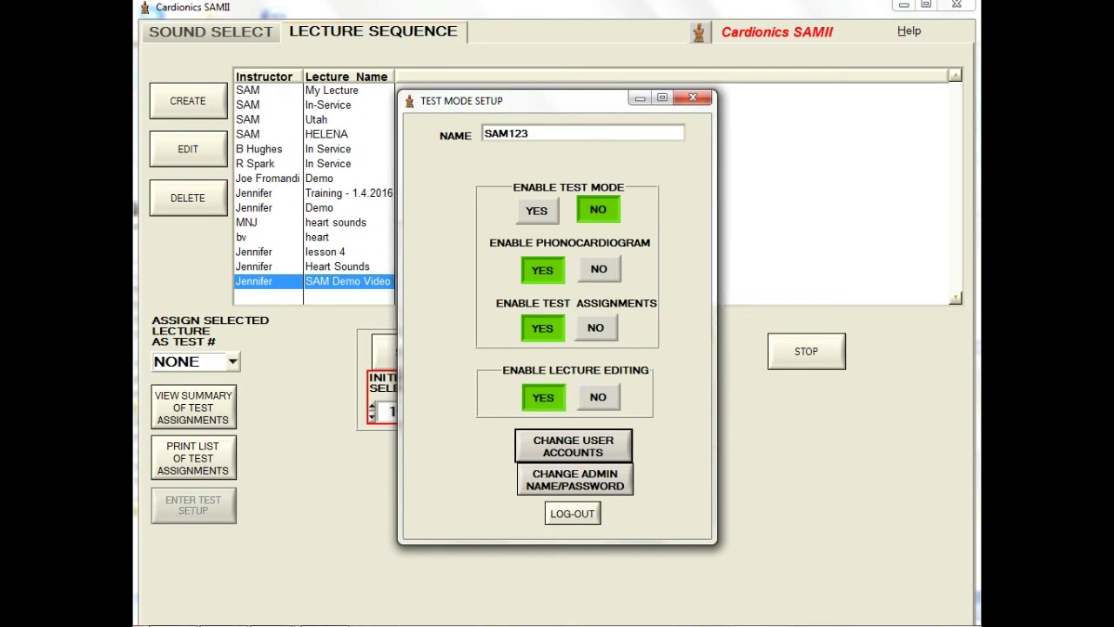